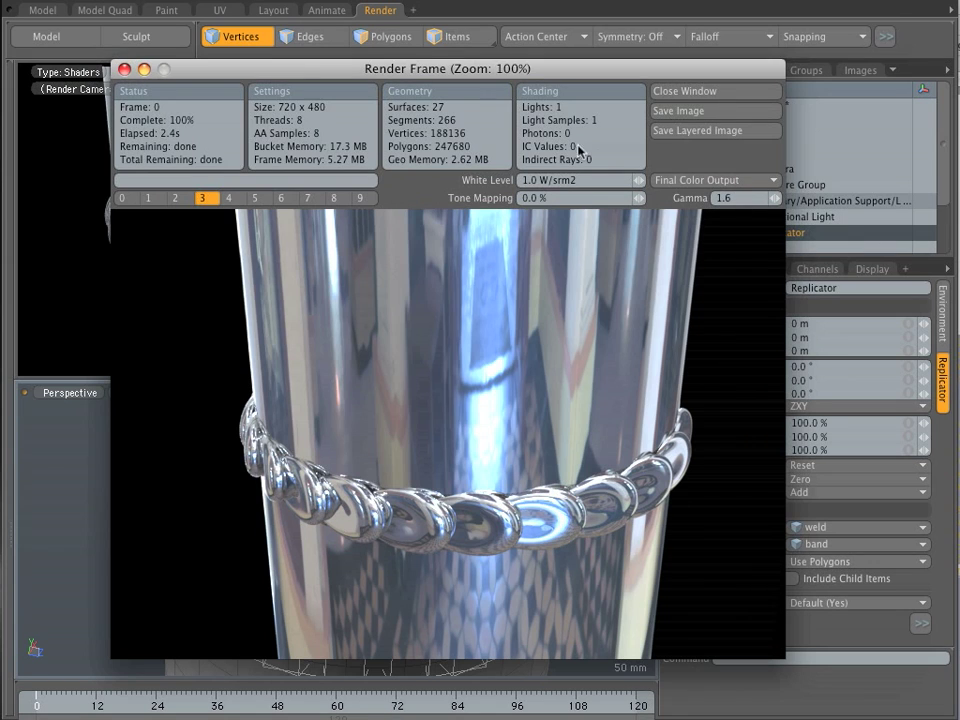
Dismiss the render window and hide the Mesh and Replicator items, leaving the band and the single weld visible
double_click(316, 73)
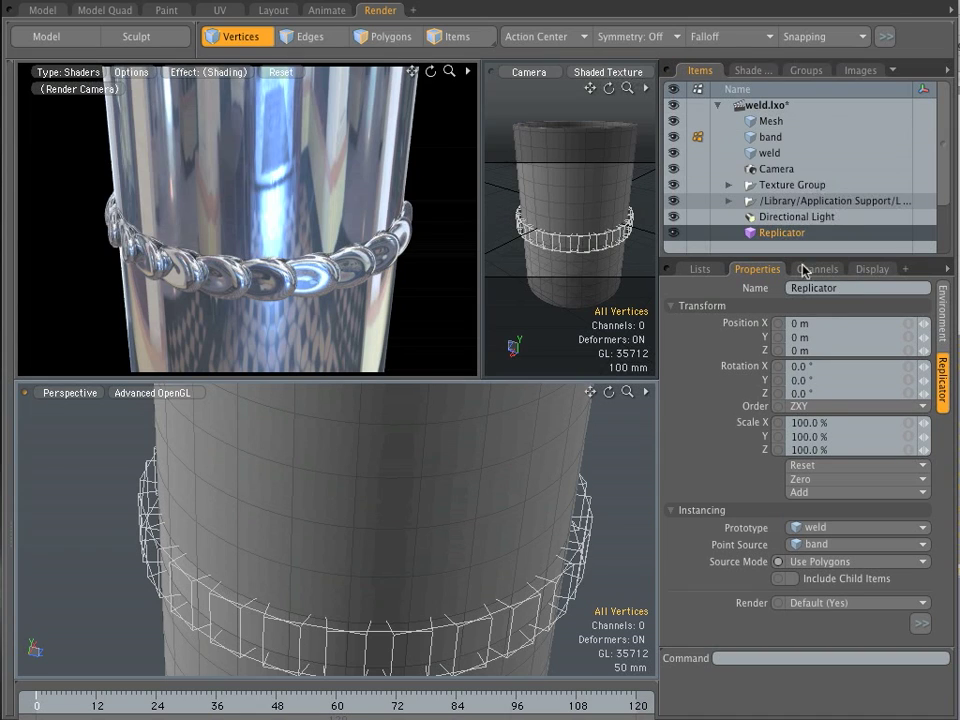
click(792, 121)
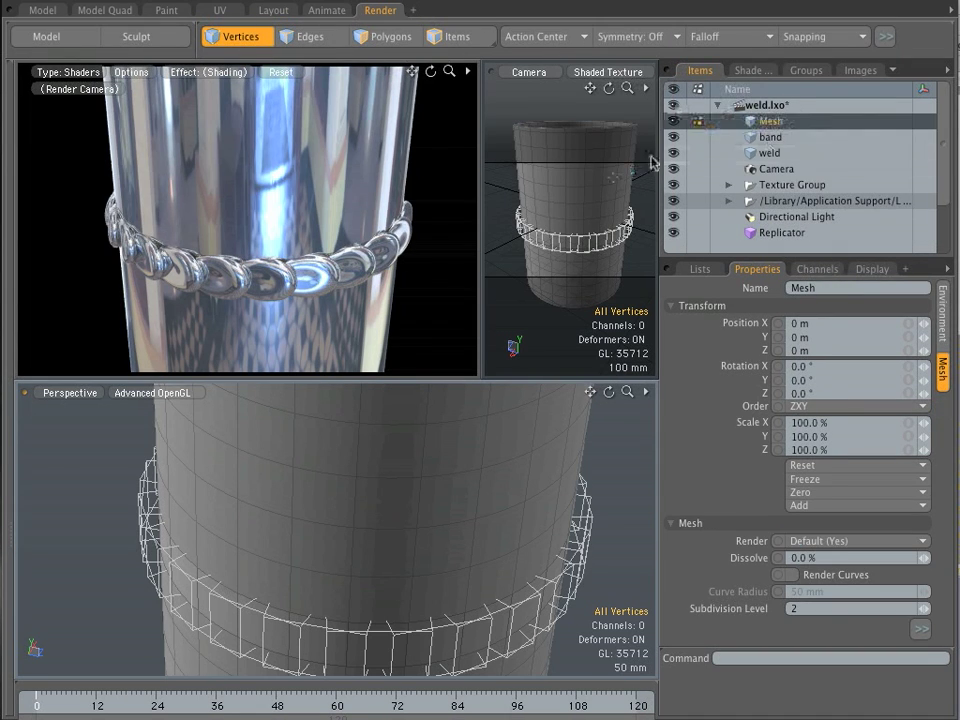
ctrl+alt+drag(519, 501, 453, 507)
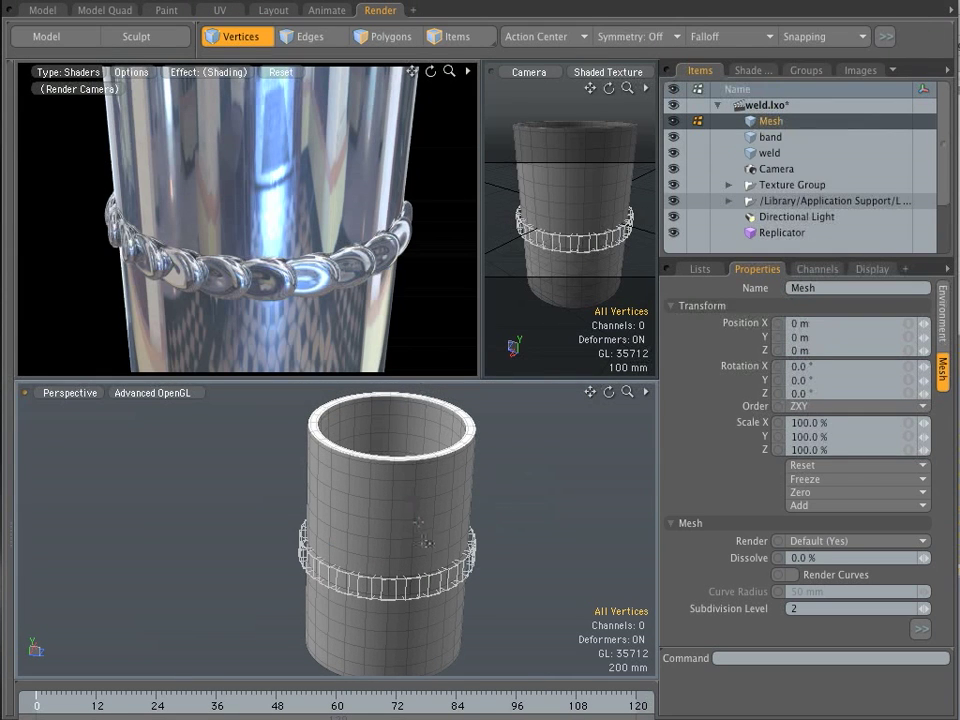
click(677, 121)
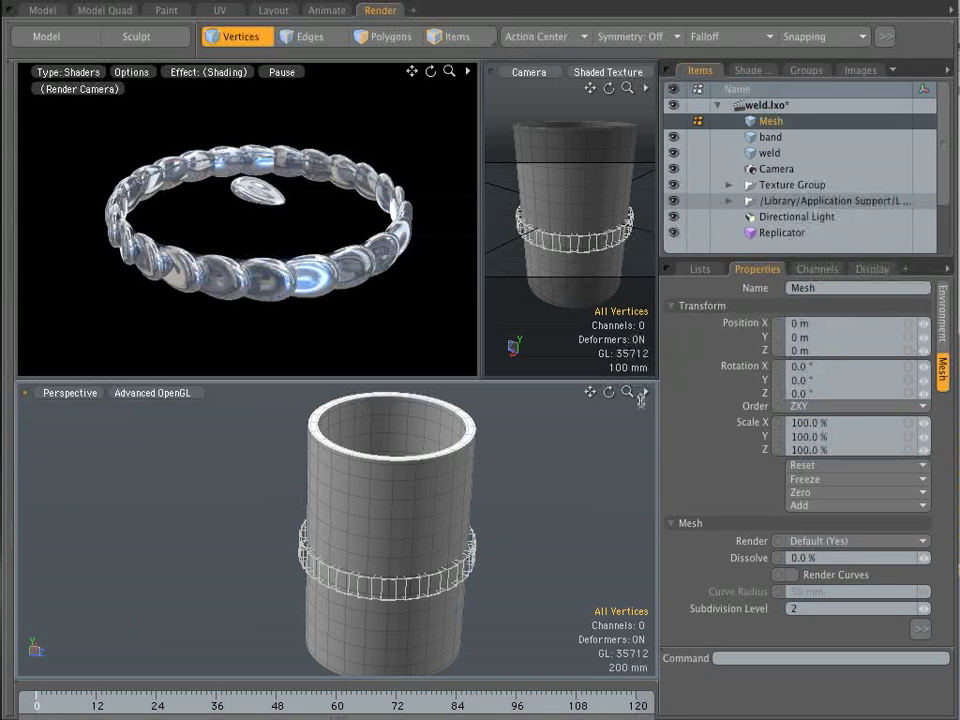
click(768, 138)
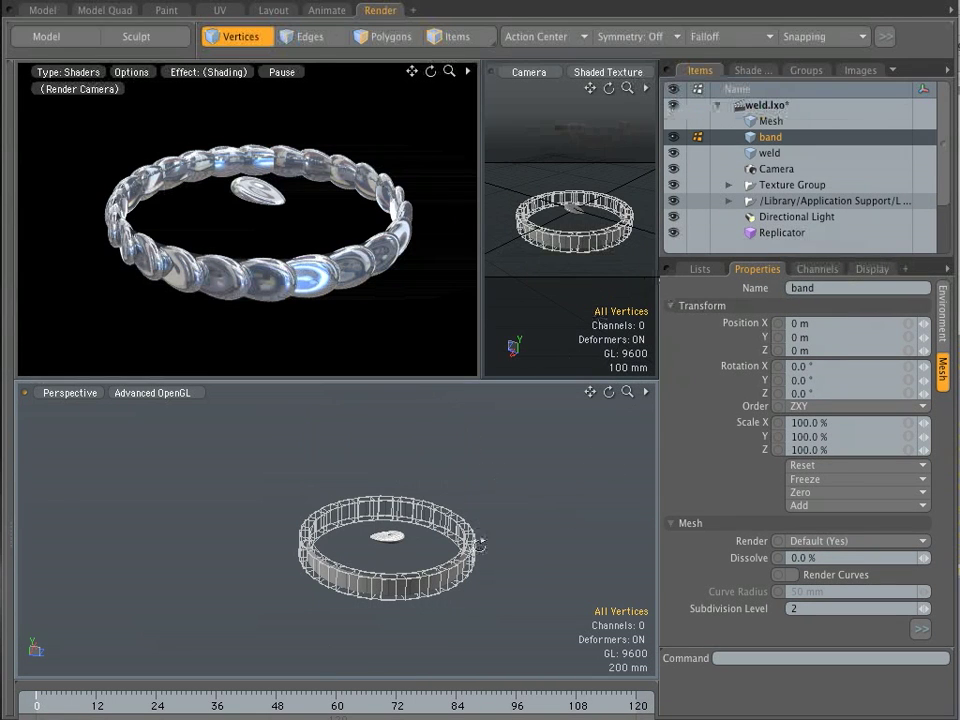
click(675, 233)
alt+drag(467, 586, 465, 575)
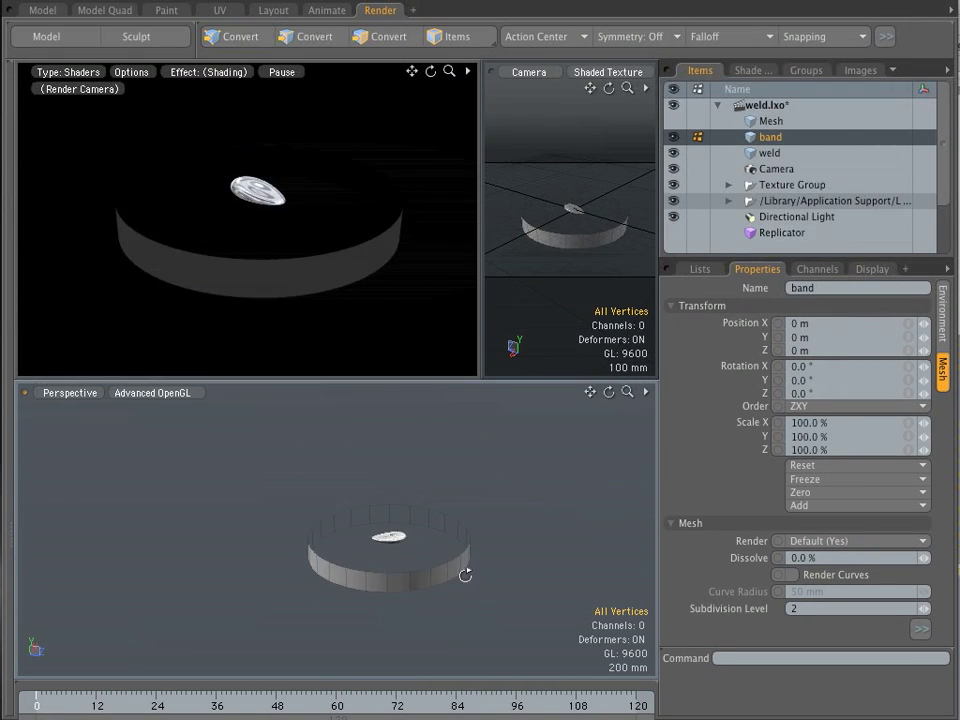
key(1)
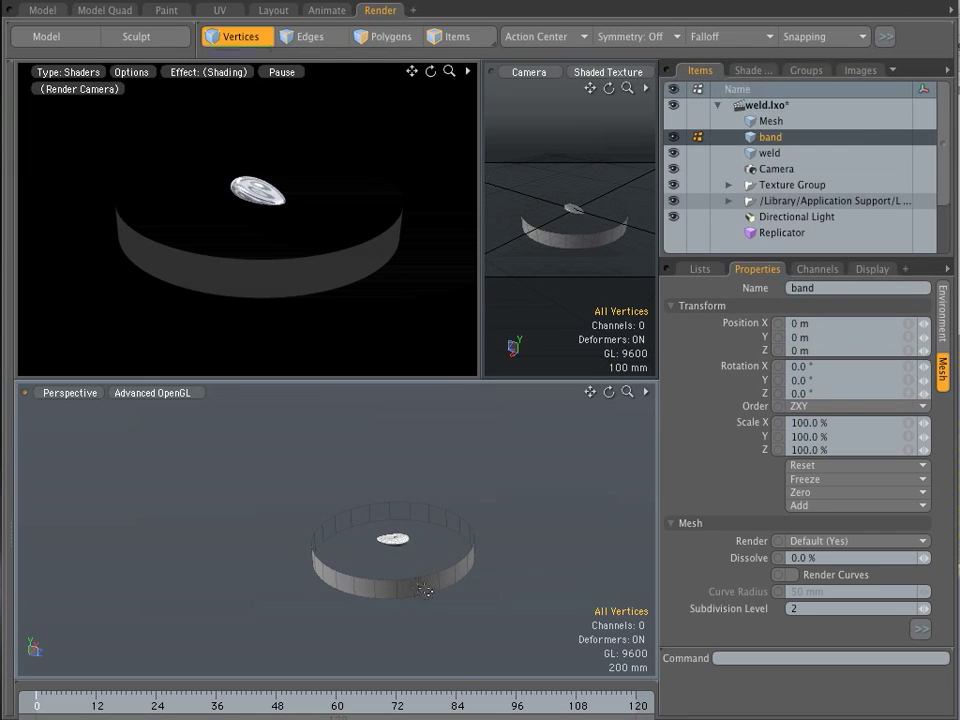
Show the Mesh item again and select a full polygon loop around the outside of the tube above the band
click(674, 121)
key(2)
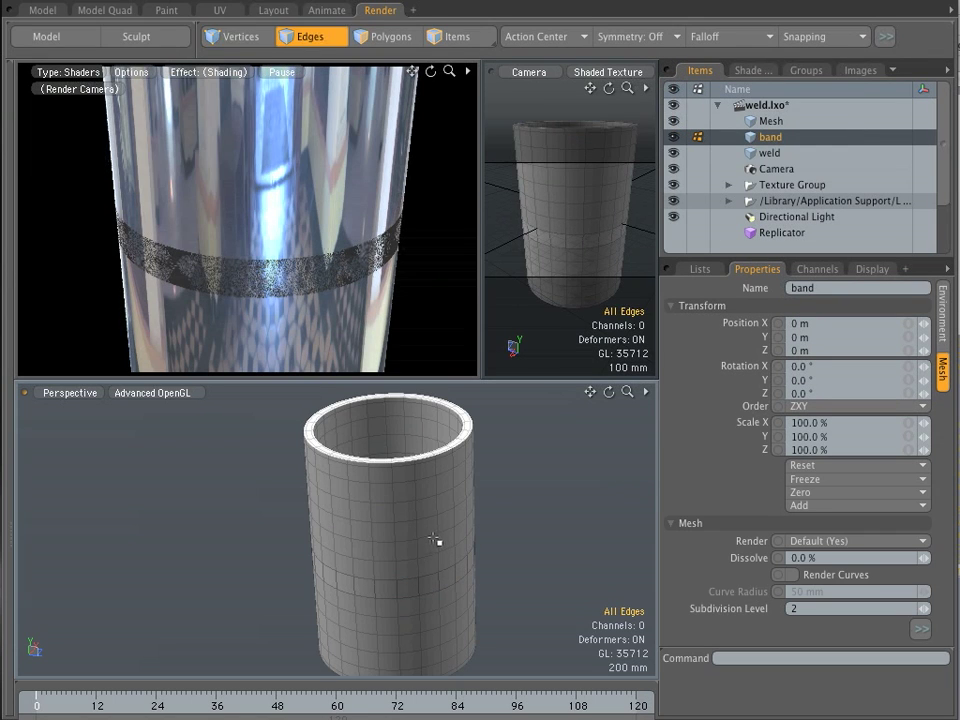
key(3)
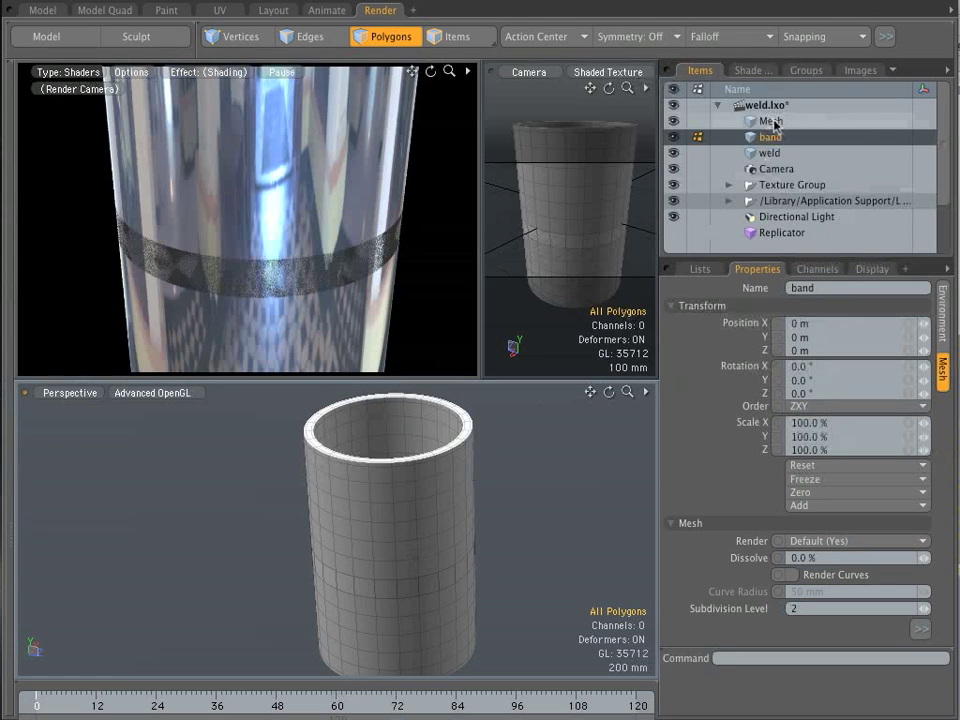
drag(384, 552, 448, 541)
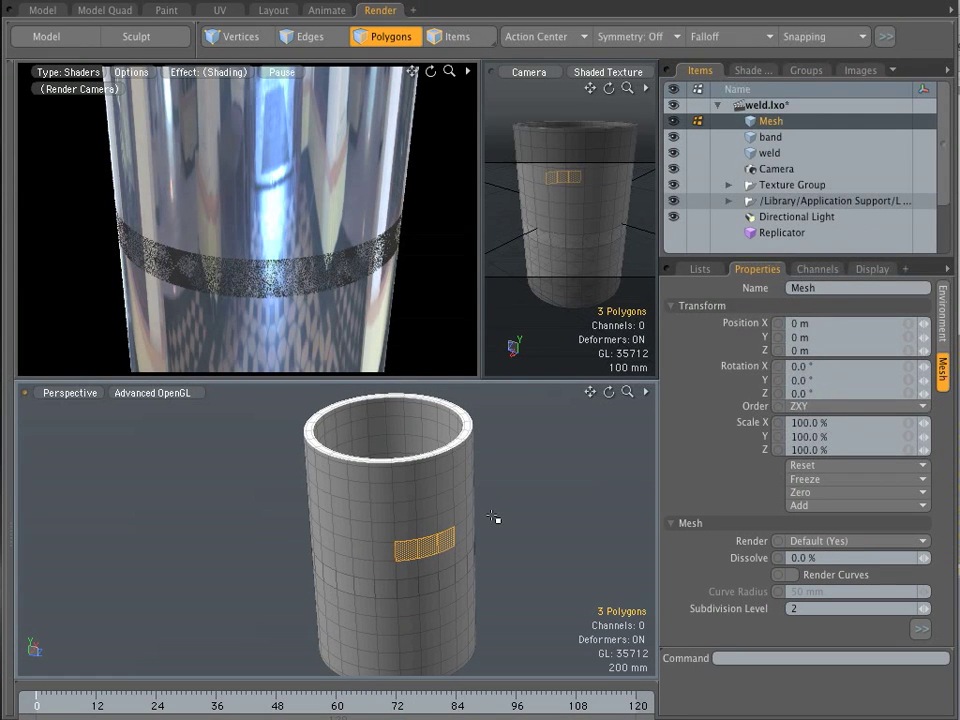
key(l)
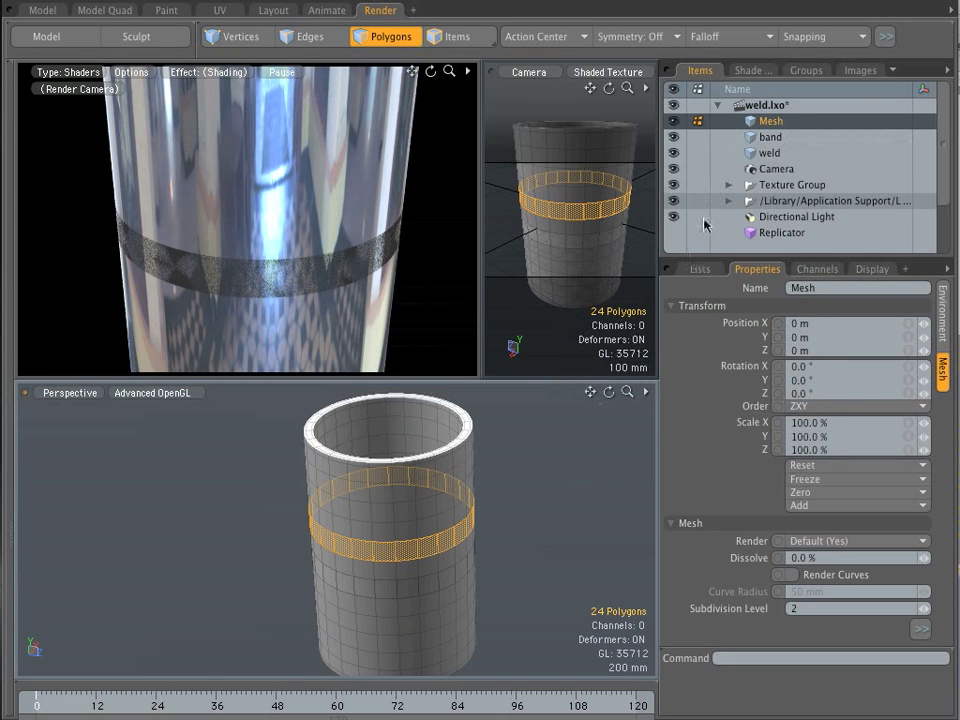
Hide the Mesh item and examine the weld shape and band alongside the Replicator's instancing settings
click(674, 121)
click(770, 141)
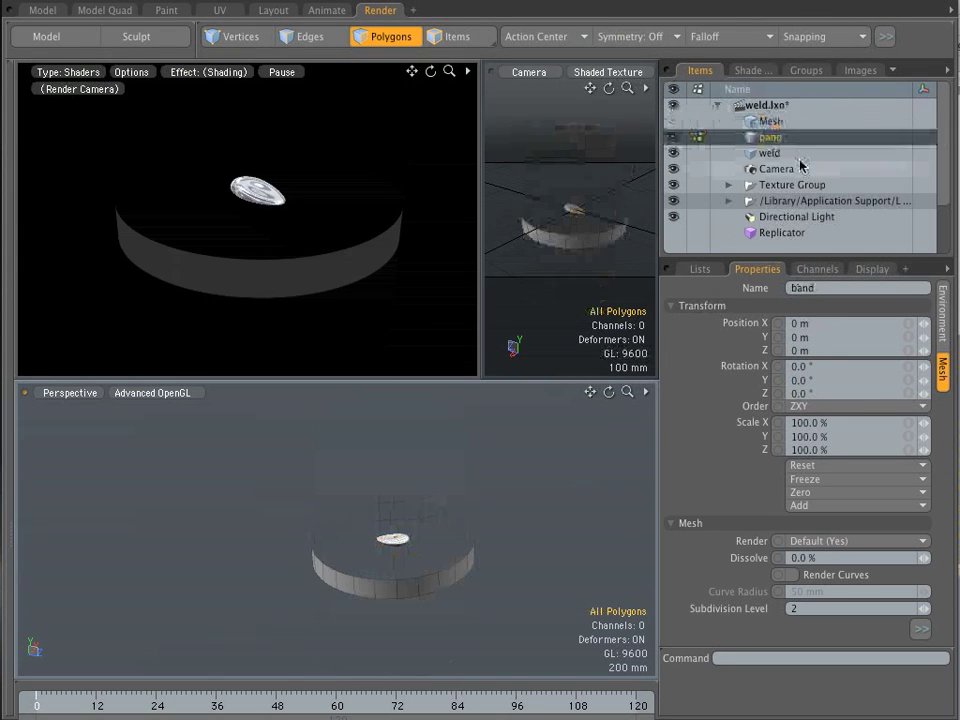
alt+drag(486, 536, 501, 474)
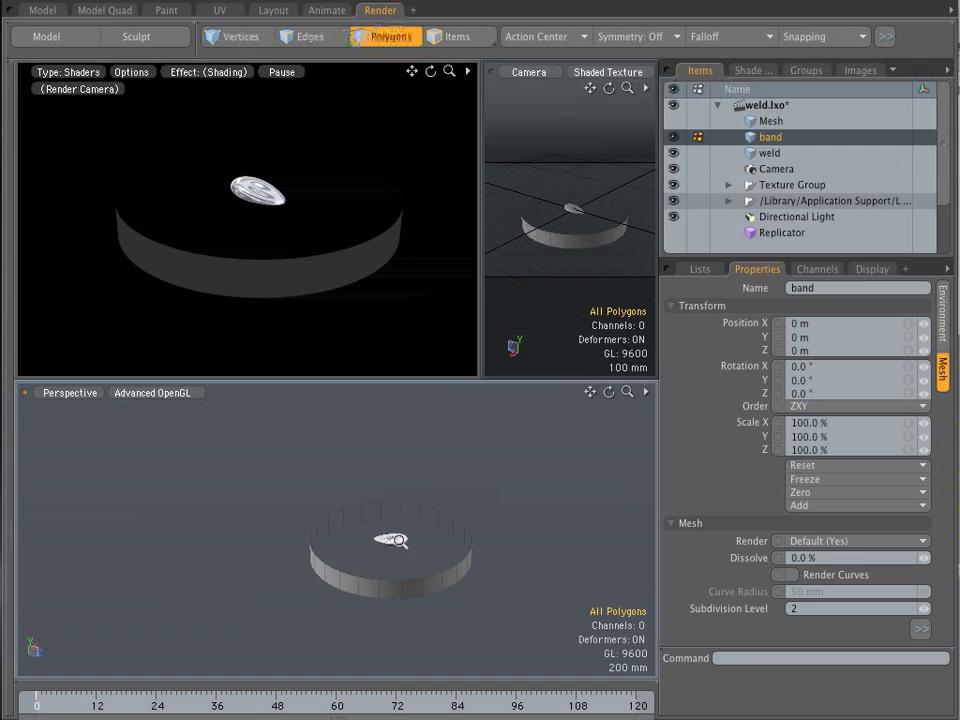
ctrl+alt+drag(400, 541, 419, 552)
click(784, 233)
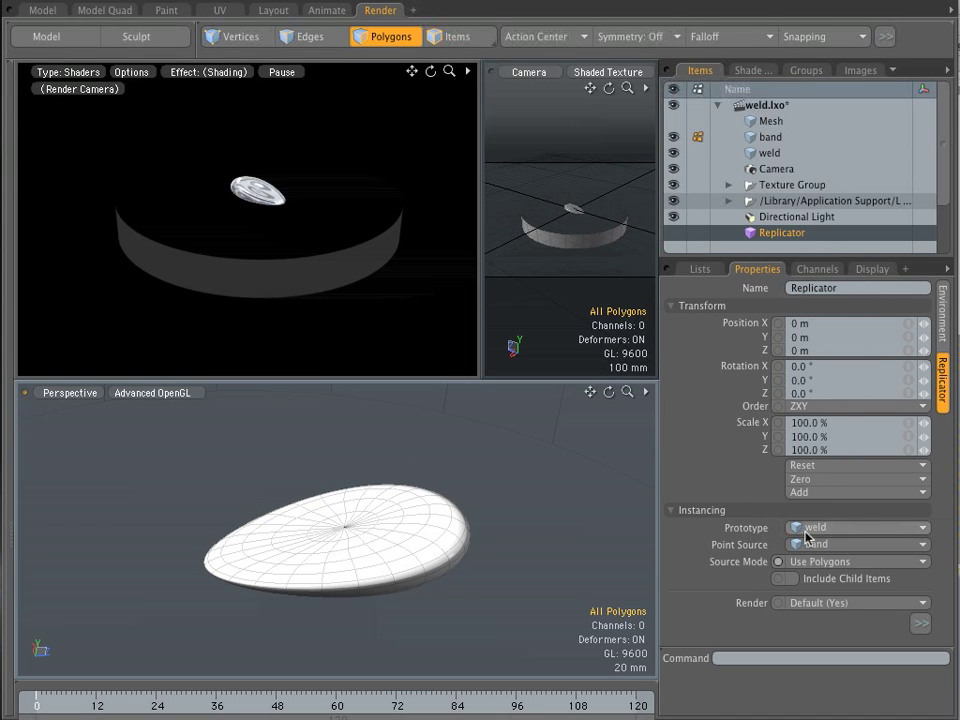
alt+drag(442, 581, 431, 519)
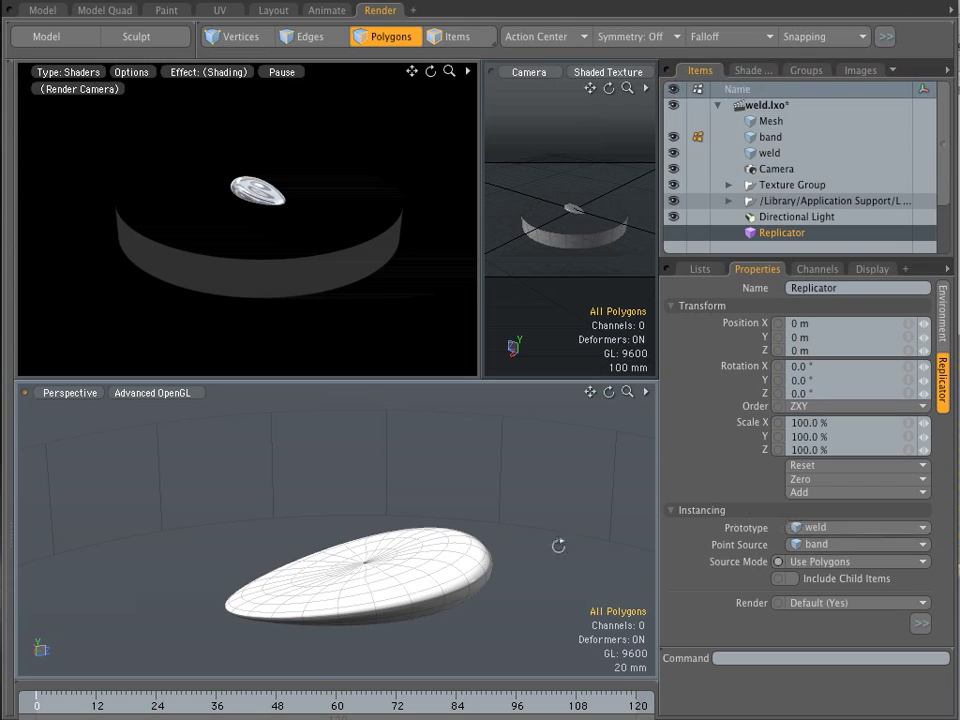
ctrl+alt+drag(564, 611, 484, 440)
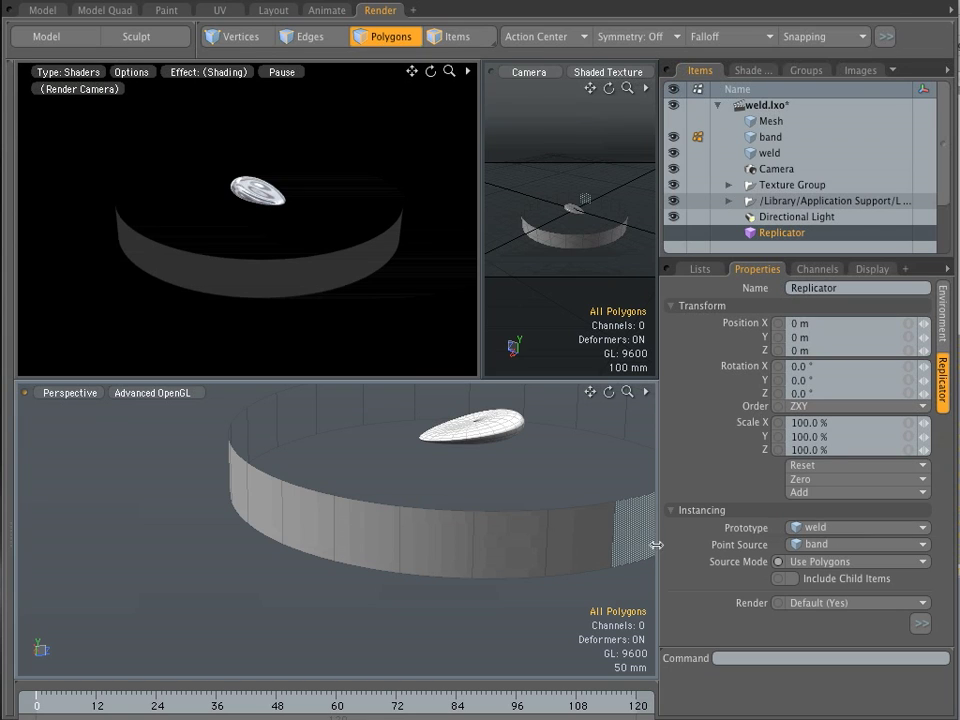
Show the Mesh and Replicator items again and examine the replicated weld ring around the tube close up
alt+drag(581, 553, 386, 553)
scroll(388, 465, up, 5)
alt+drag(388, 465, 453, 458)
mouse_move(453, 458)
alt+shift+mouse_down()
mouse_move(439, 536)
mouse_move(463, 467)
mouse_move(392, 525)
mouse_move(407, 484)
mouse_move(445, 522)
mouse_move(439, 465)
alt+shift+mouse_up()
alt+drag(439, 553, 364, 561)
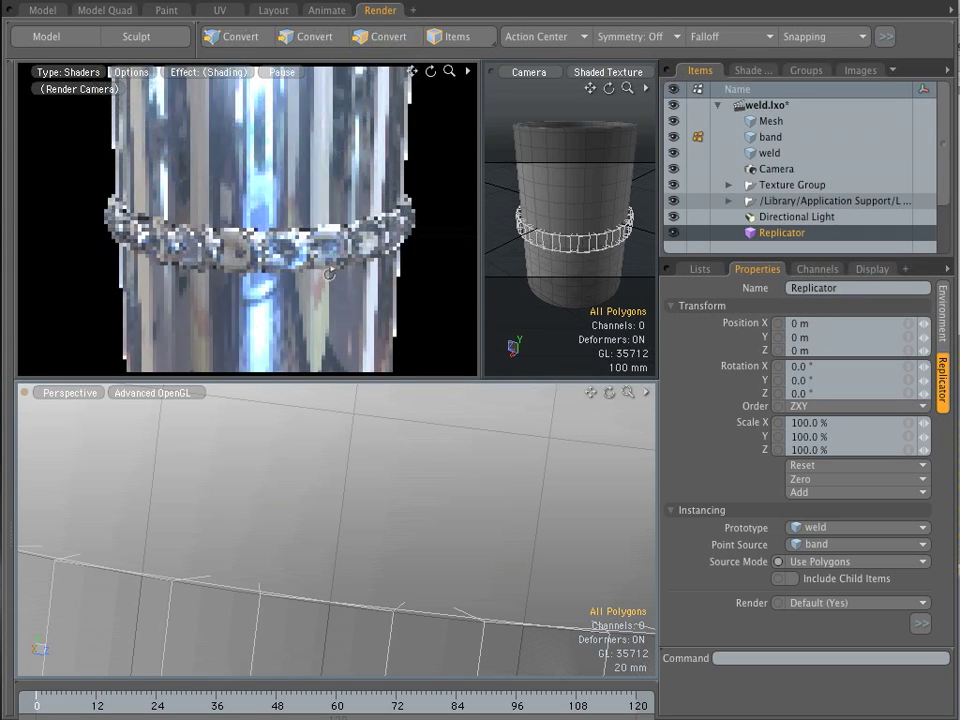
ctrl+alt+drag(328, 273, 465, 311)
alt+drag(339, 317, 428, 361)
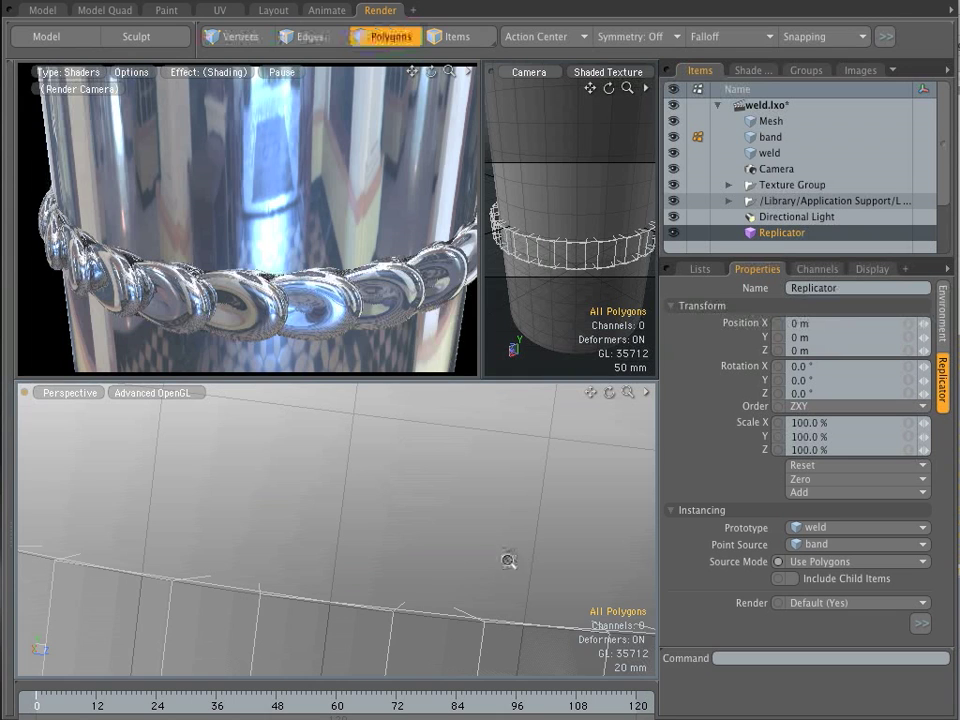
ctrl+alt+drag(497, 564, 454, 578)
ctrl+alt+drag(603, 535, 332, 621)
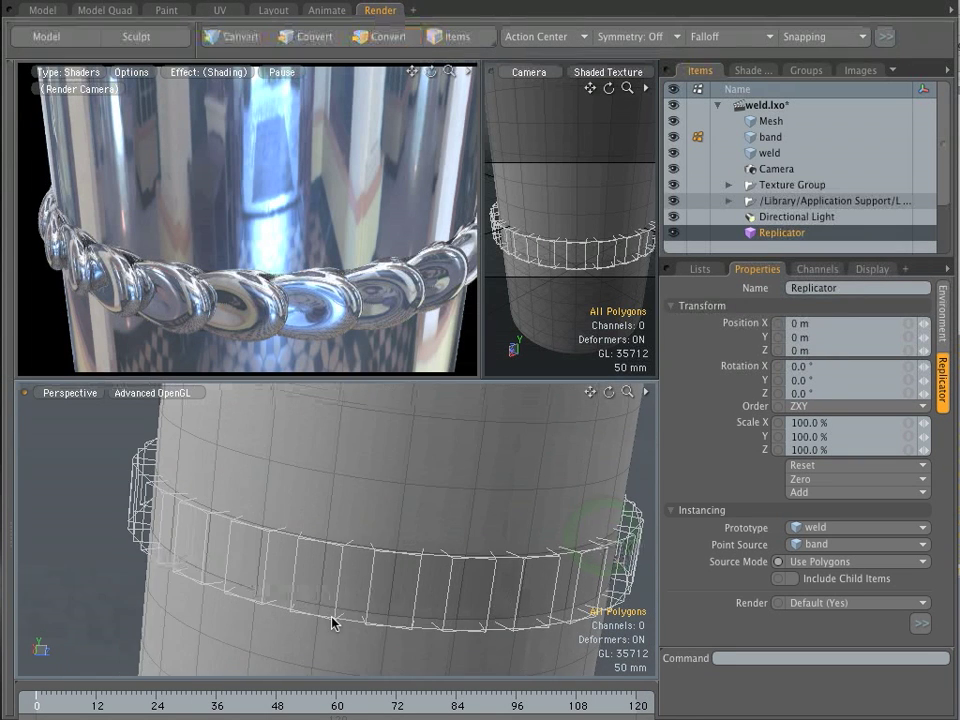
Try Point Data as the Replicator's source mode
click(828, 566)
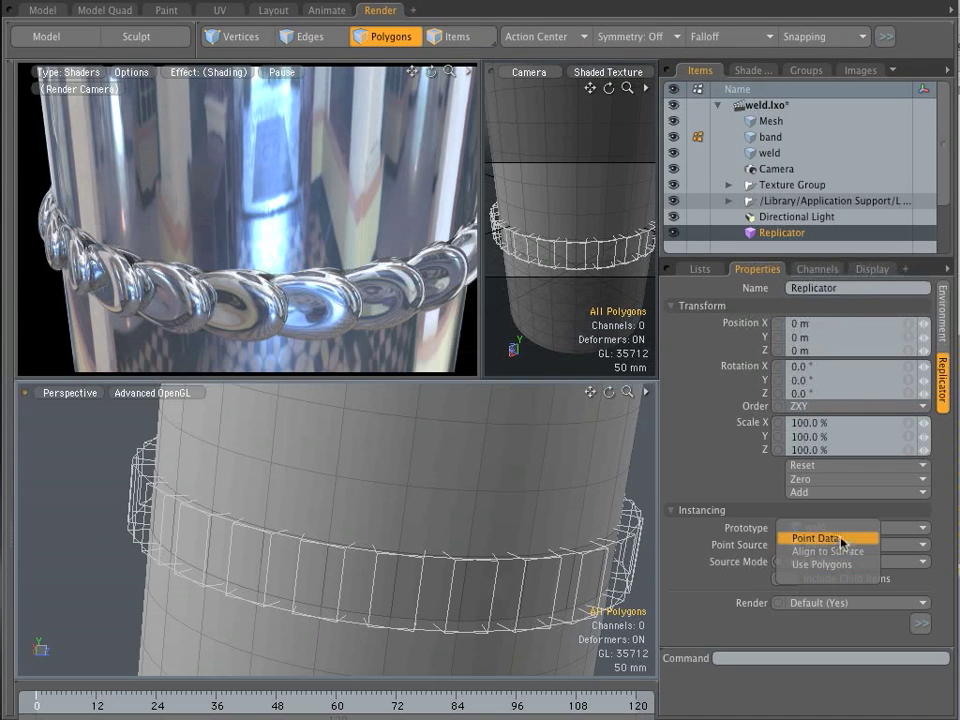
click(825, 538)
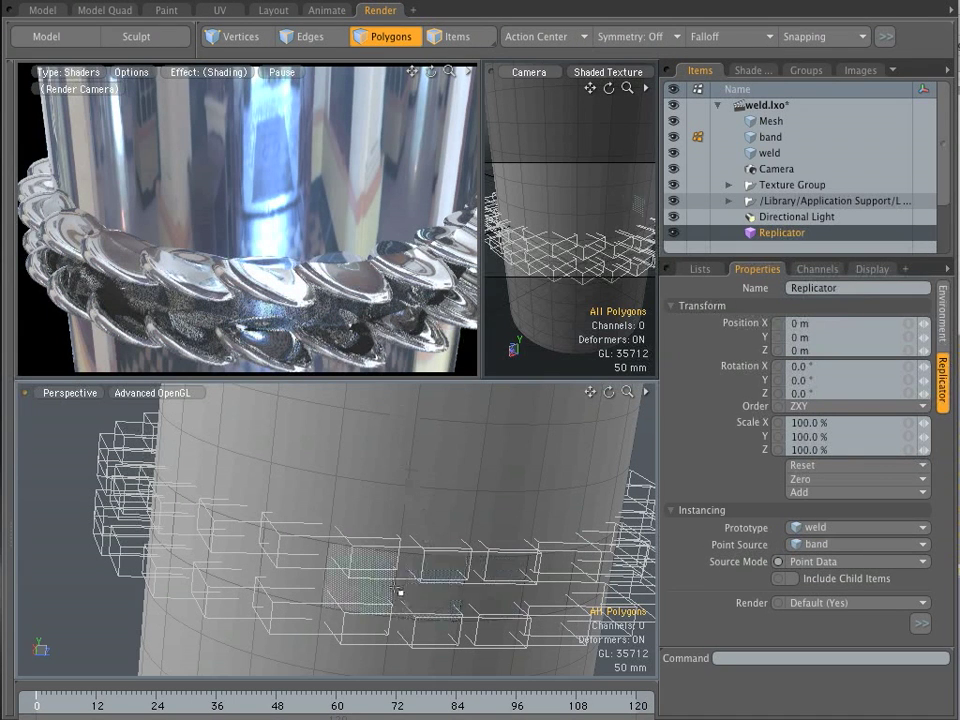
mouse_move(440, 588)
alt+mouse_down()
mouse_move(465, 581)
mouse_move(510, 523)
mouse_move(456, 542)
mouse_move(452, 600)
alt+mouse_up()
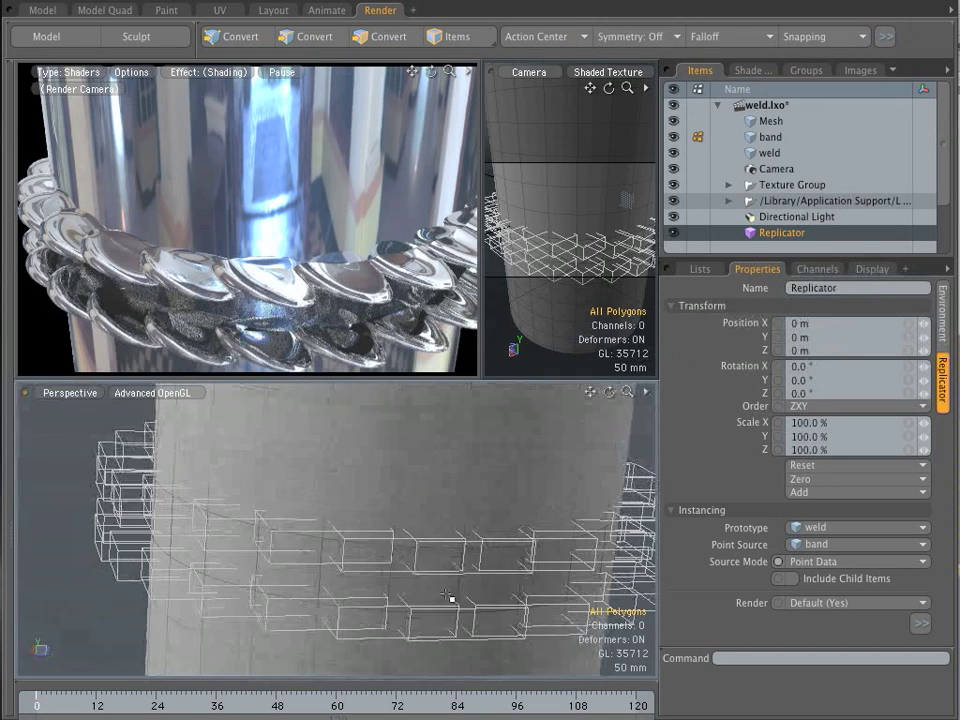
Try Align to Surface as the Replicator's source mode, and set it back to Use Polygons
click(838, 561)
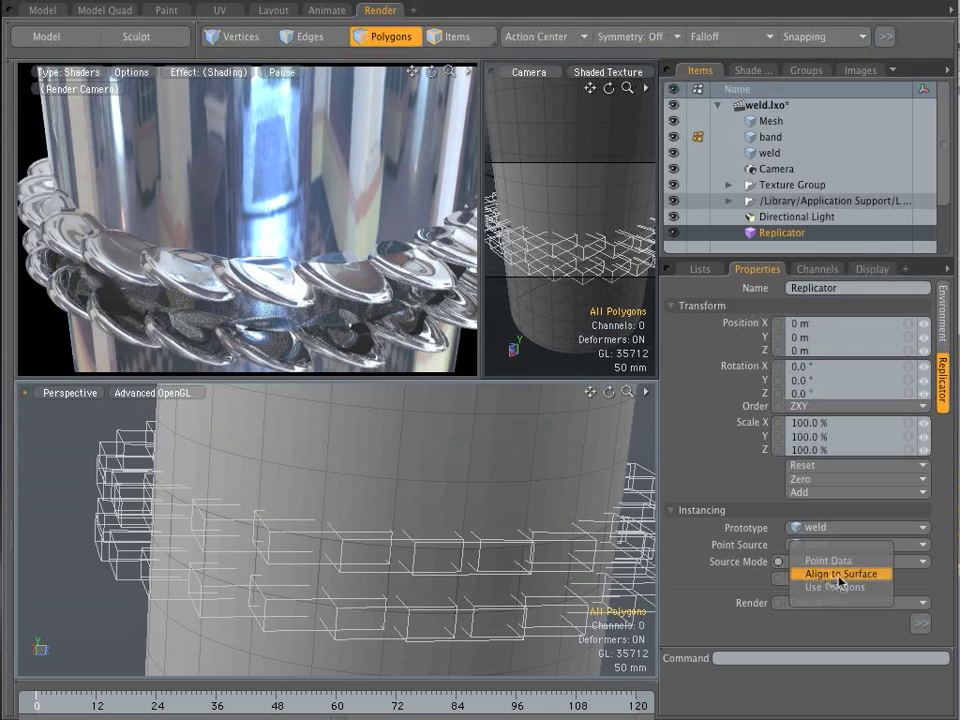
click(838, 574)
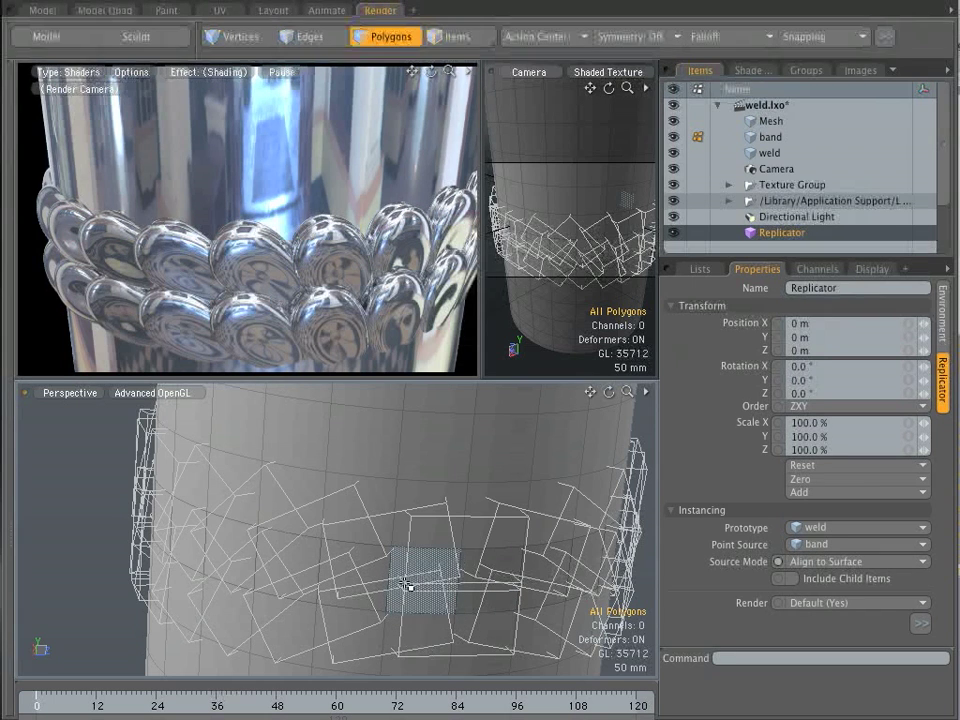
click(855, 561)
click(855, 574)
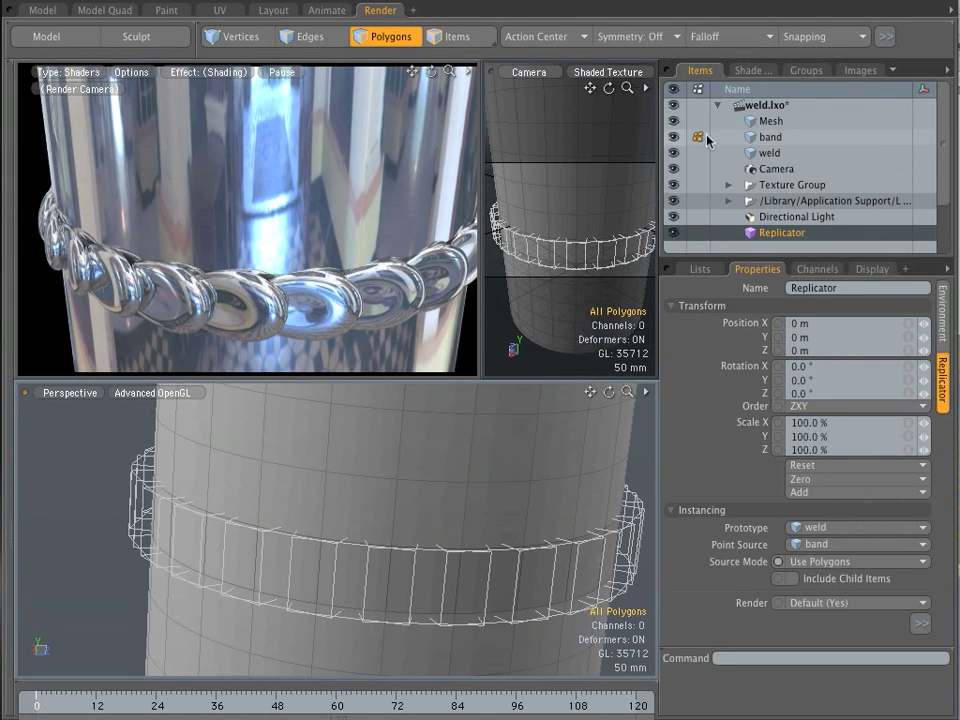
Hide the Mesh and band items, leaving only the replicated ring and the original weld visible
click(673, 121)
alt+drag(433, 515, 385, 613)
alt+shift+drag(548, 446, 521, 453)
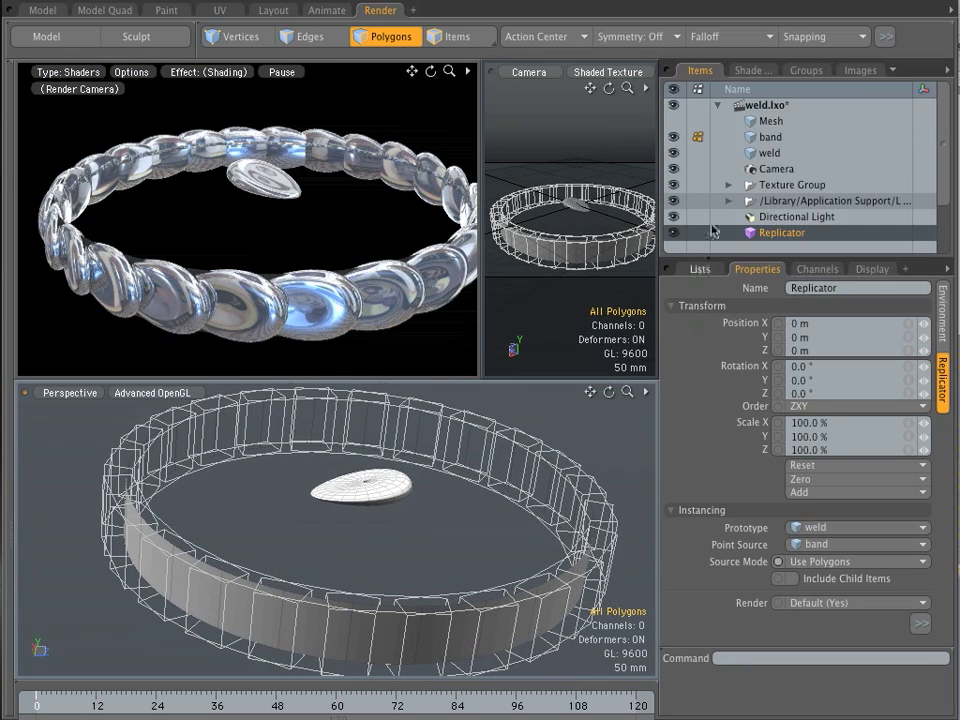
click(673, 137)
alt+drag(242, 395, 368, 493)
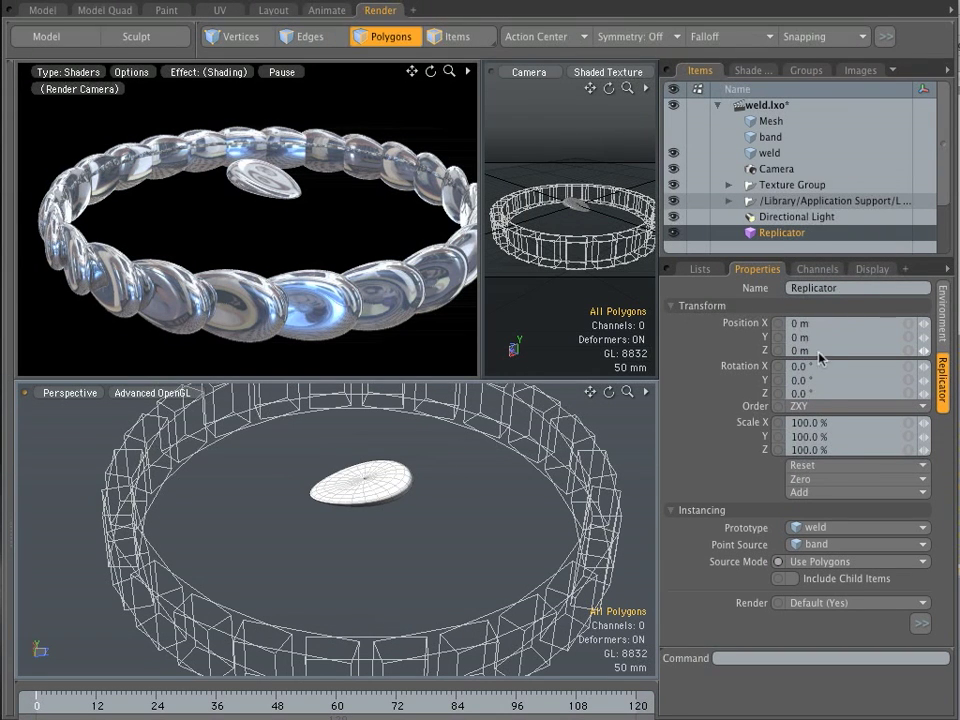
Try moving the weld as an item about 695 mm along Z, and undo the move
click(777, 157)
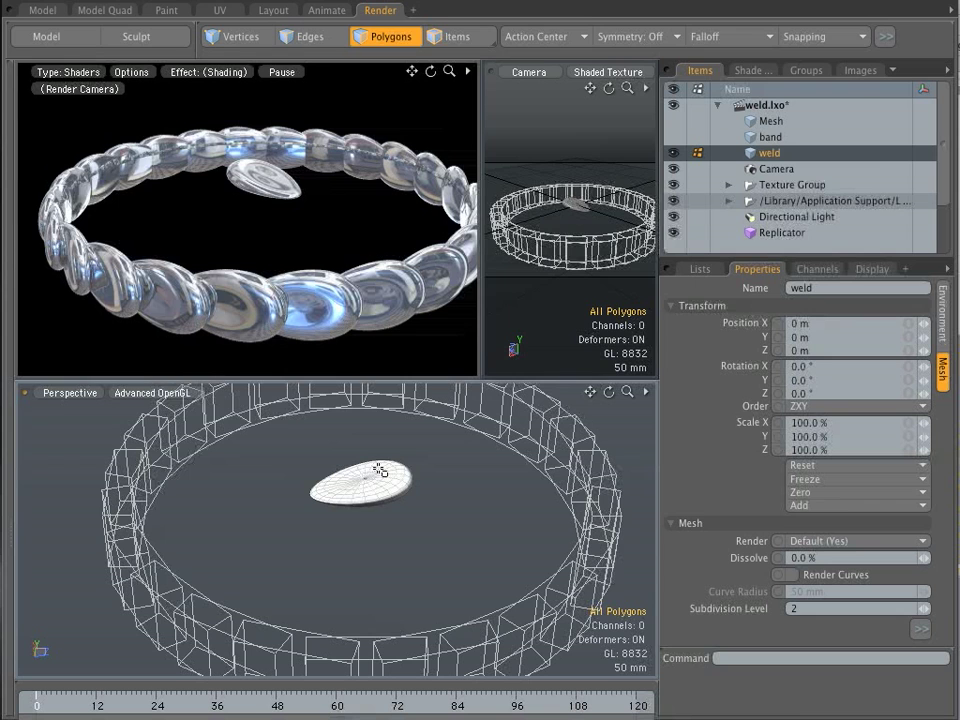
click(783, 233)
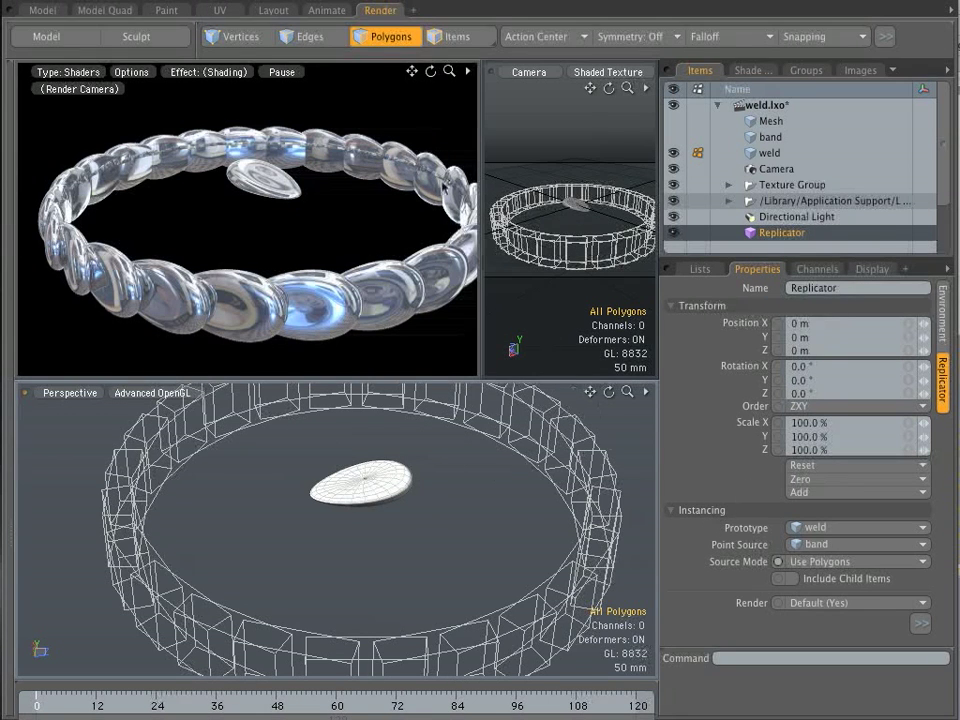
click(457, 36)
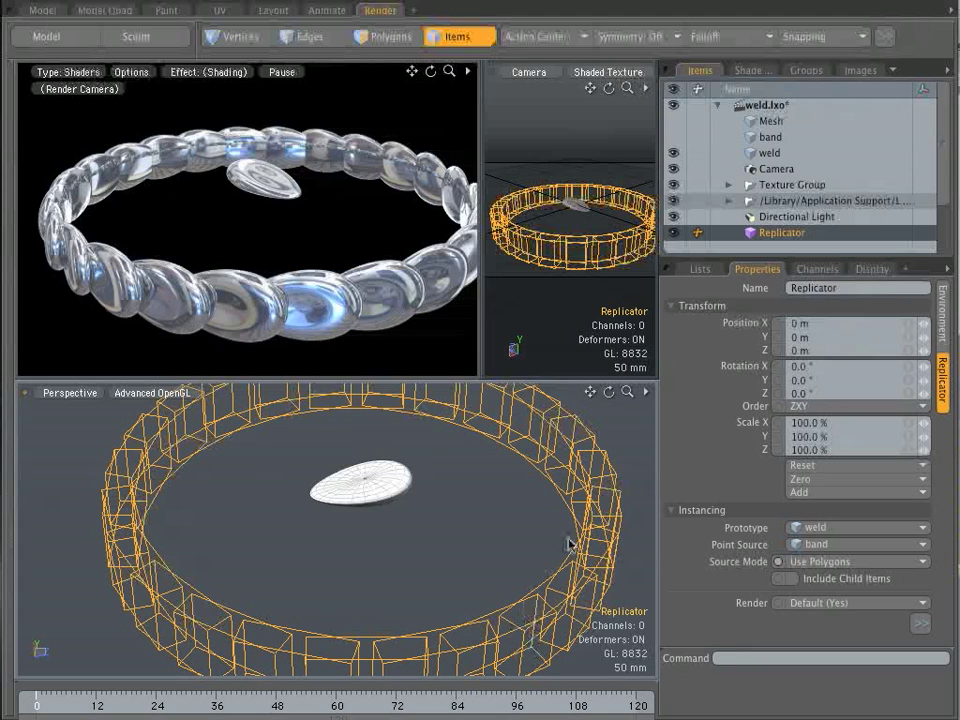
click(769, 153)
scroll(529, 585, down, 2)
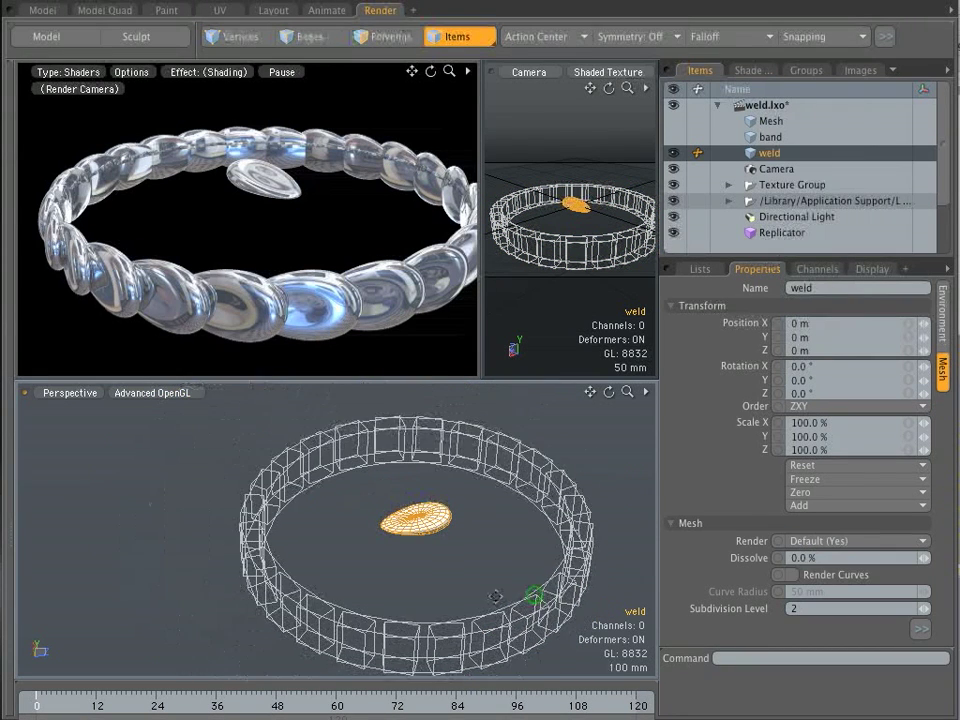
key(y)
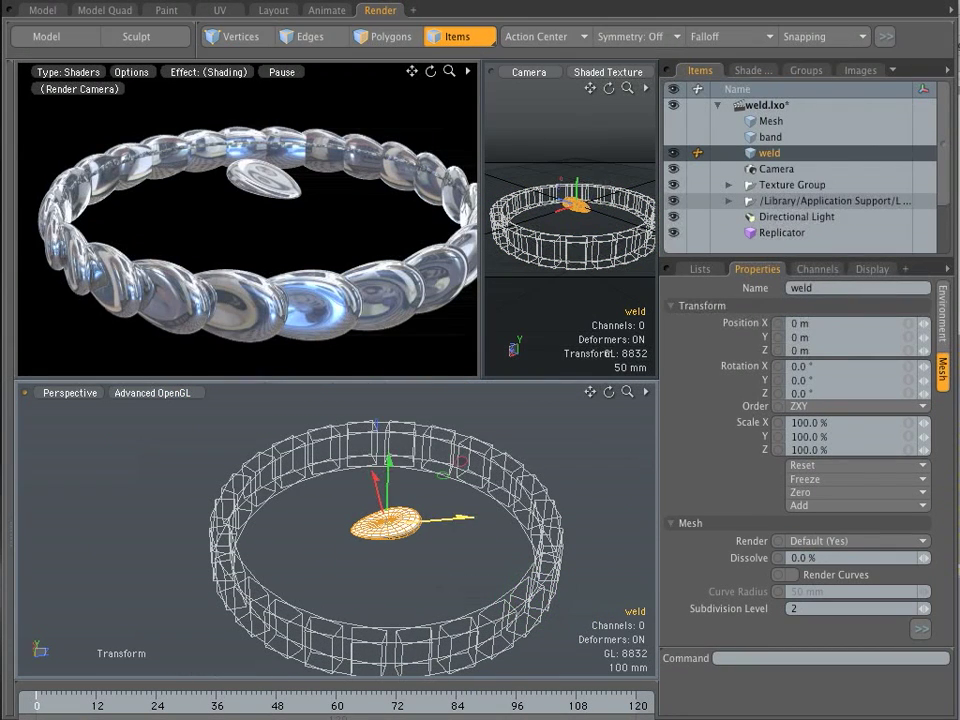
drag(460, 517, 474, 586)
scroll(618, 580, down, 1)
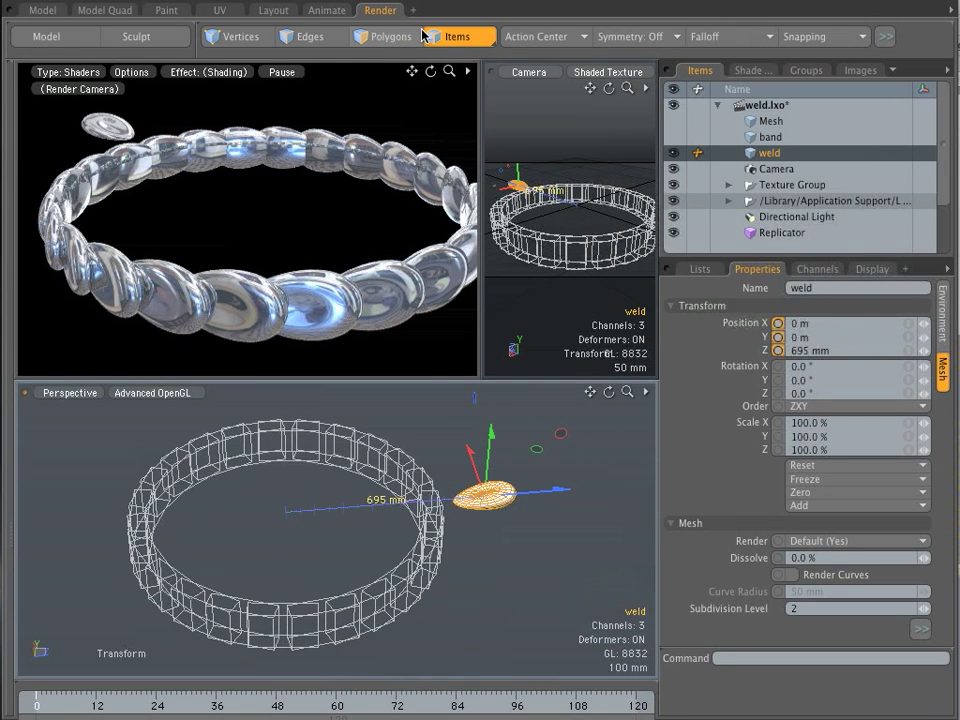
key(super+z)
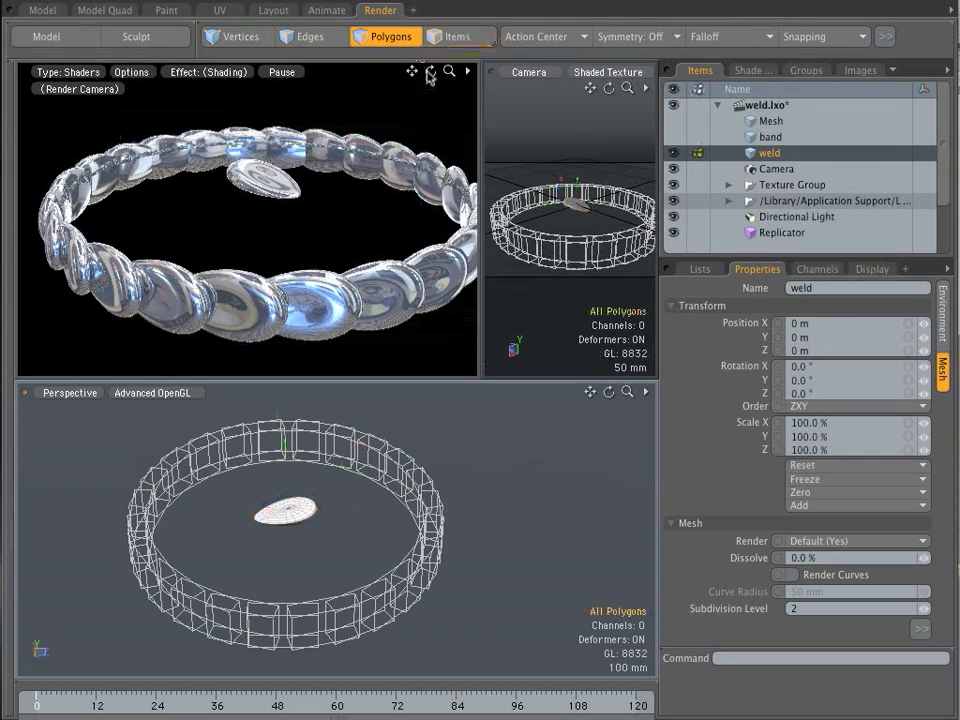
Try moving the weld's polygons about 840 mm along Z, and undo the move
key(y)
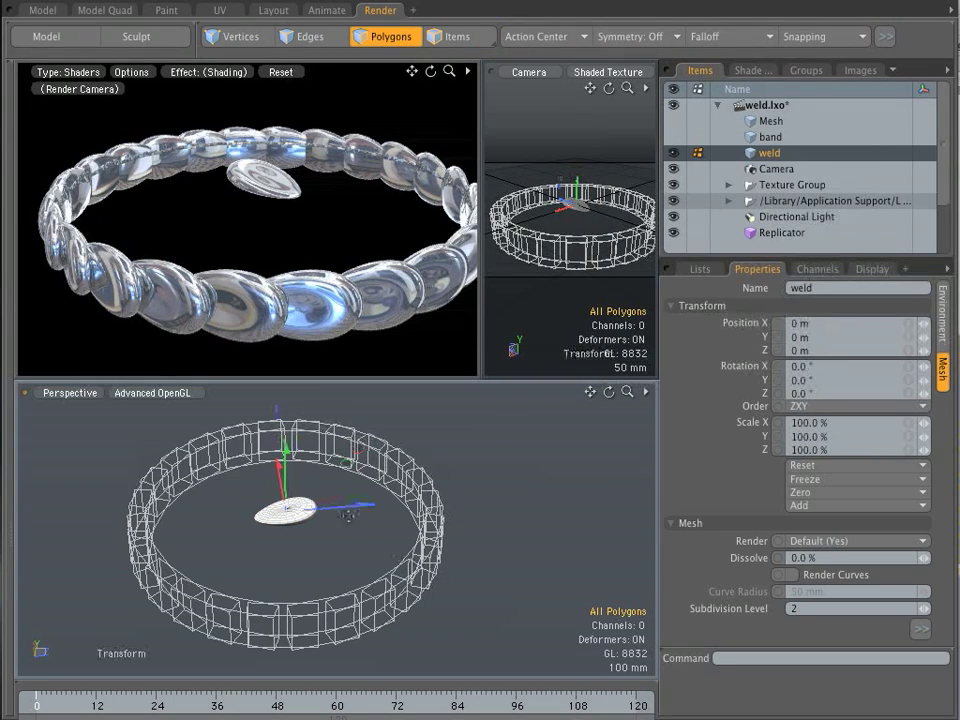
drag(360, 508, 605, 486)
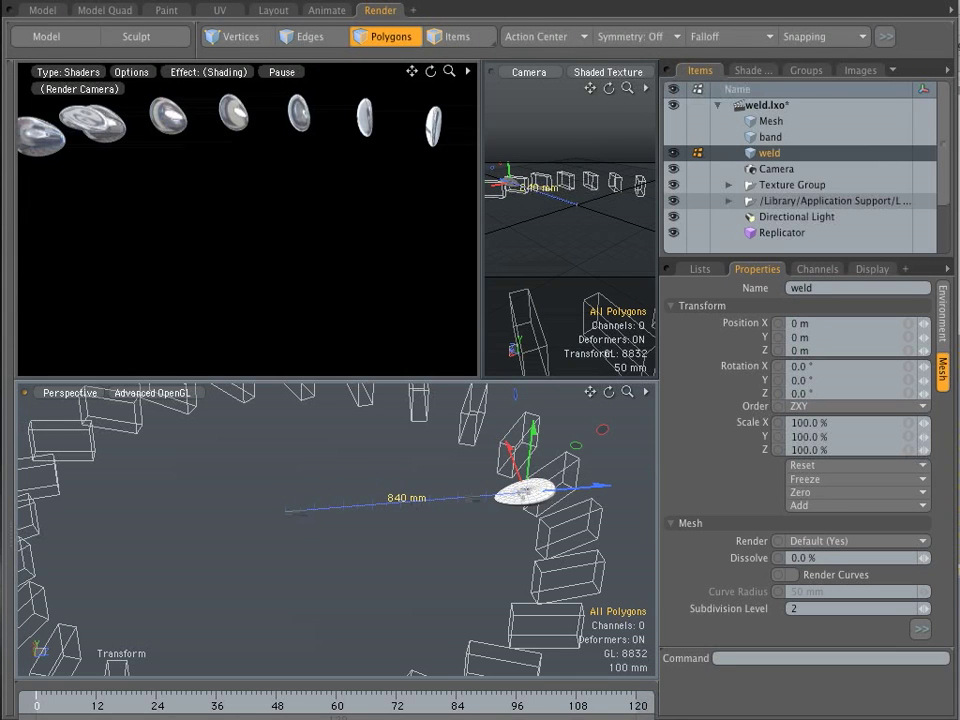
key(ctrl+z)
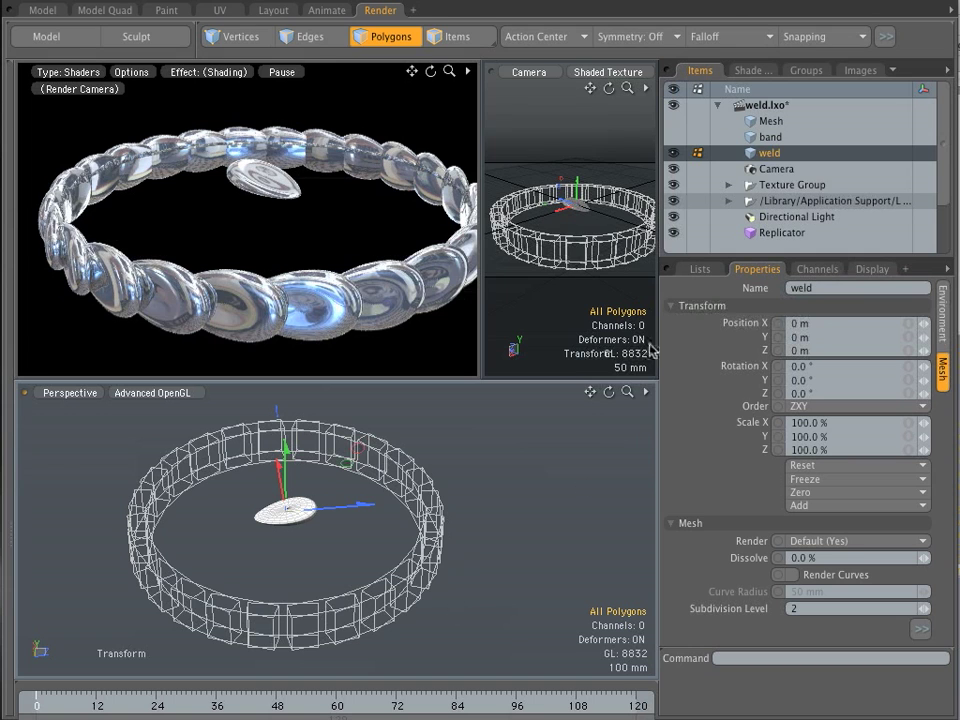
Try moving the whole weld item along Z for comparison with the polygon move, and undo it
click(452, 38)
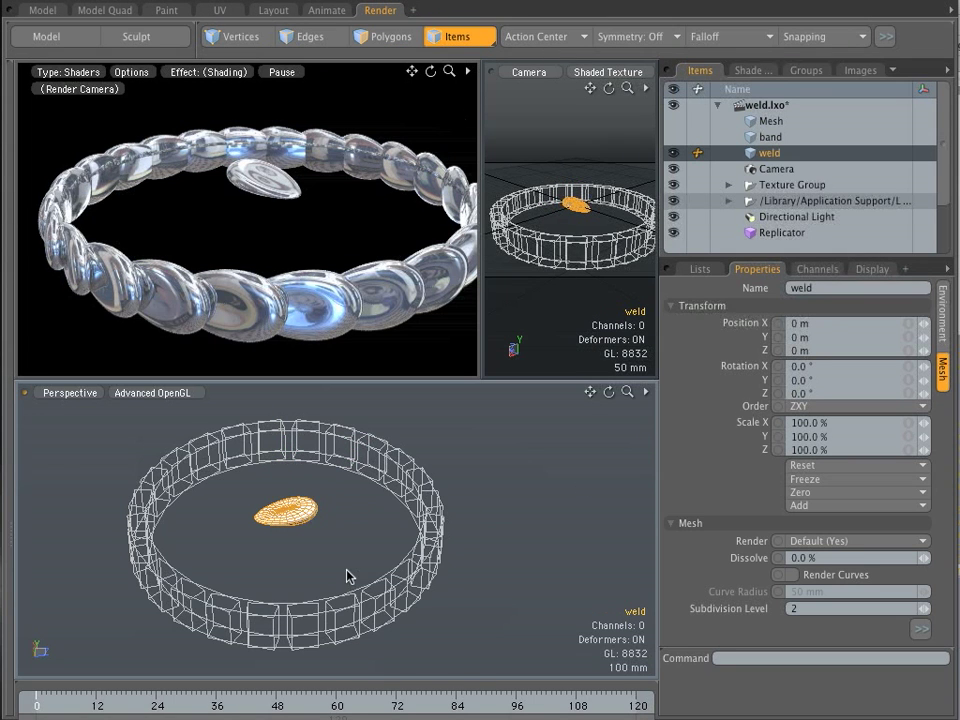
key(w)
drag(364, 507, 582, 488)
key(ctrl+z)
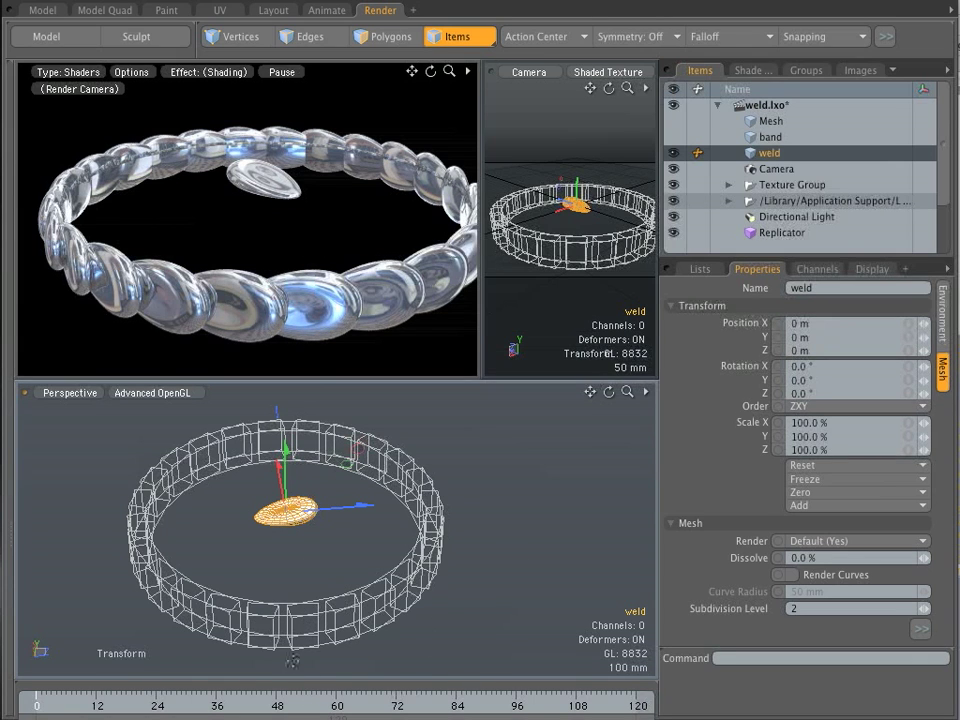
Try rotating the weld's polygons around several axes, and undo the rotations
click(392, 38)
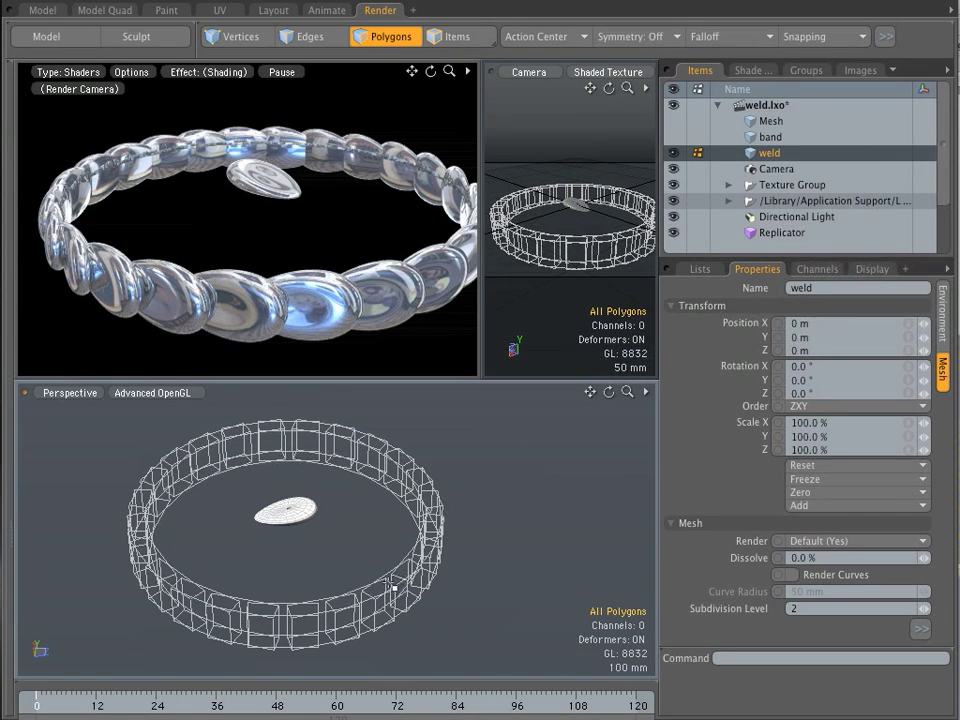
key(y)
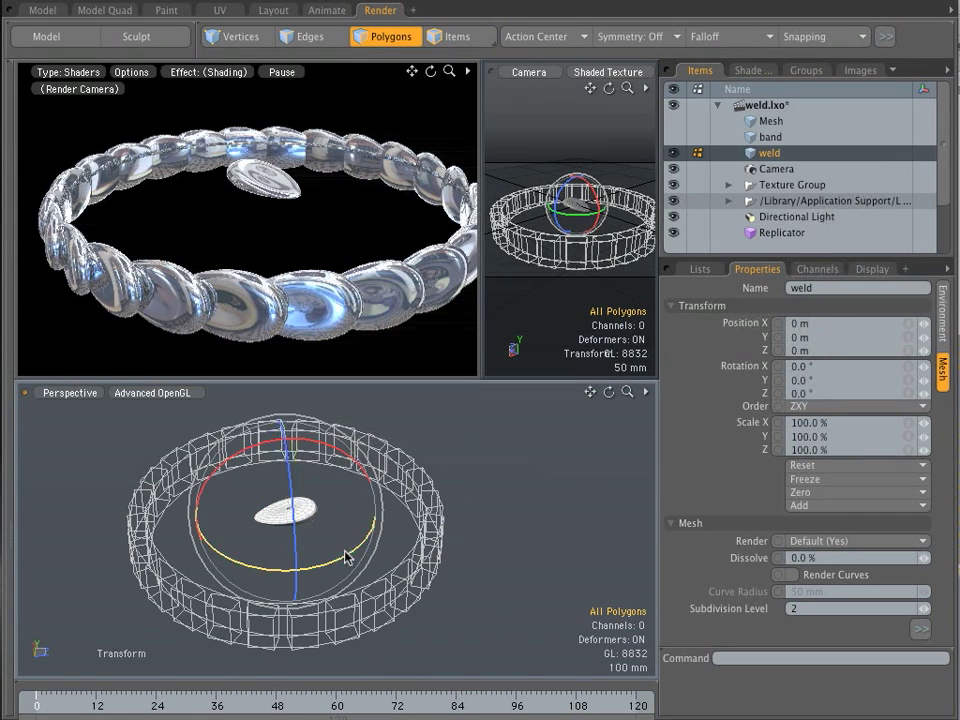
drag(291, 504, 296, 594)
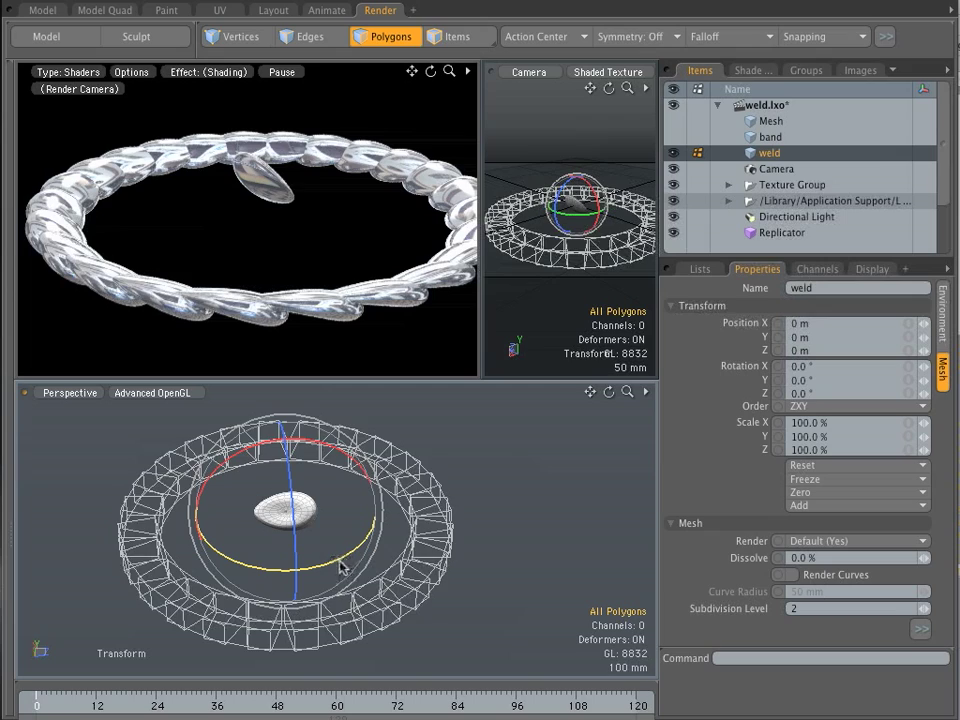
drag(343, 557, 377, 549)
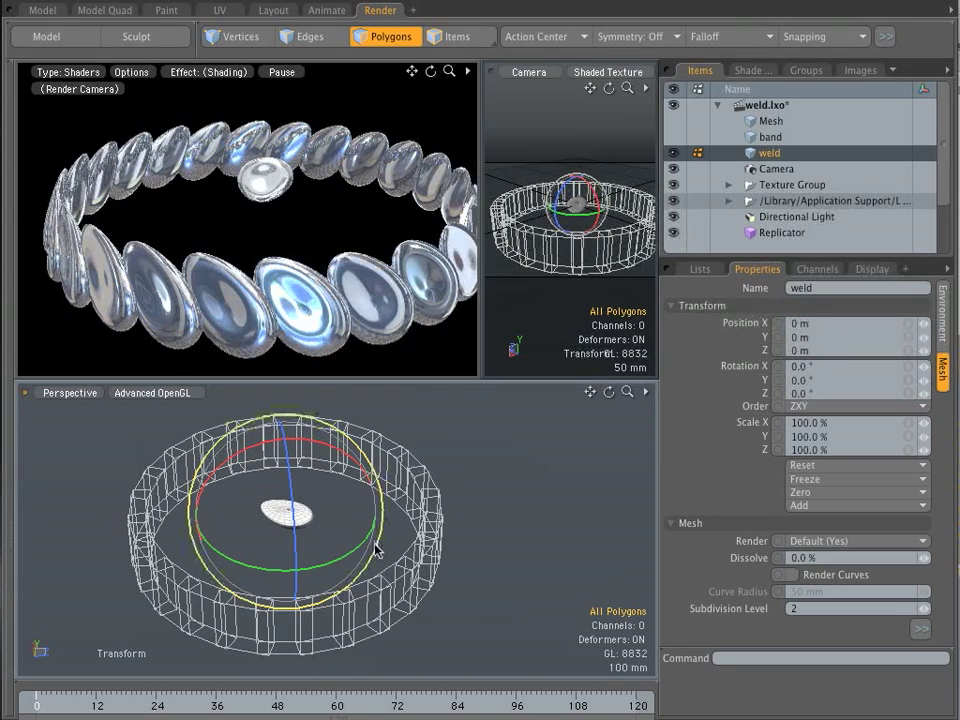
drag(356, 550, 273, 548)
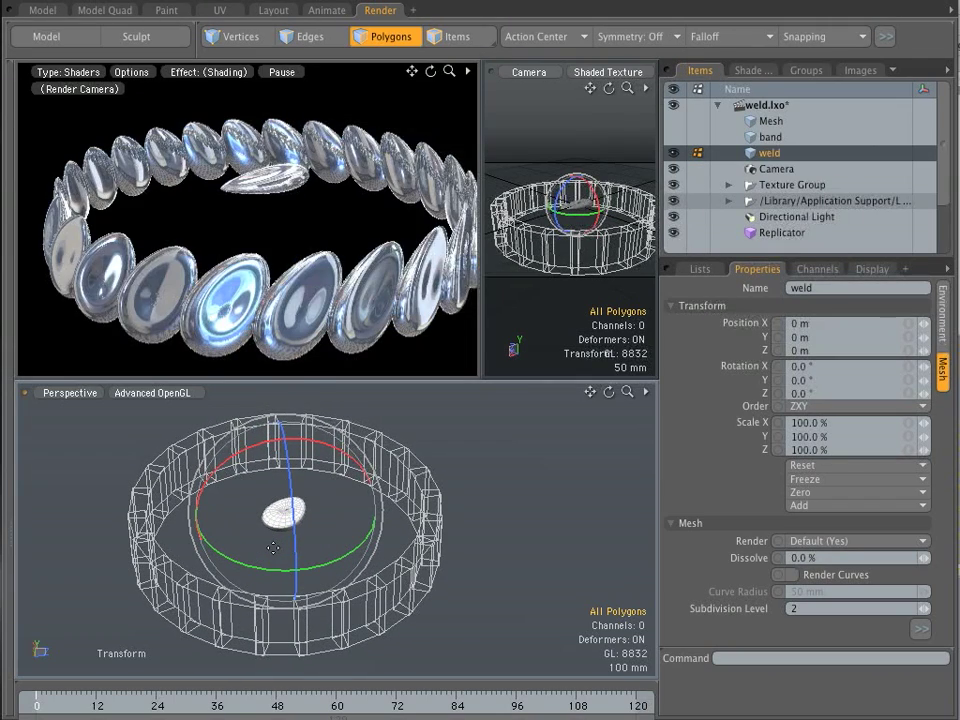
key(super+z)
key(super+z)
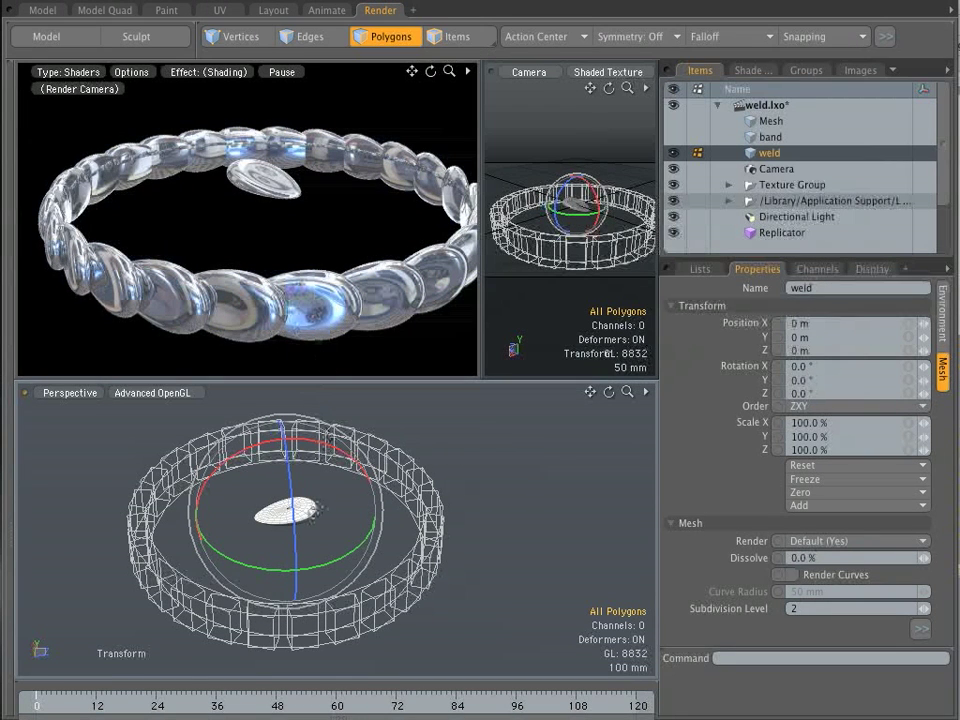
Rotate the weld's polygons slightly about the X axis to adjust the tilt of the overlapping weld shapes in the ring
alt+drag(340, 523, 268, 628)
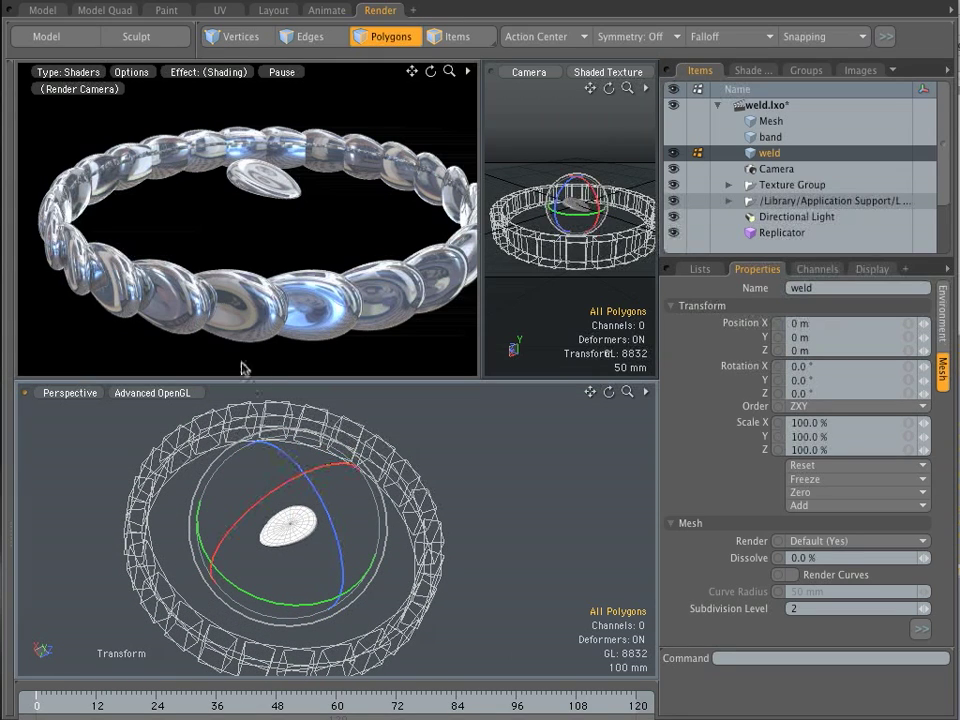
drag(270, 501, 281, 485)
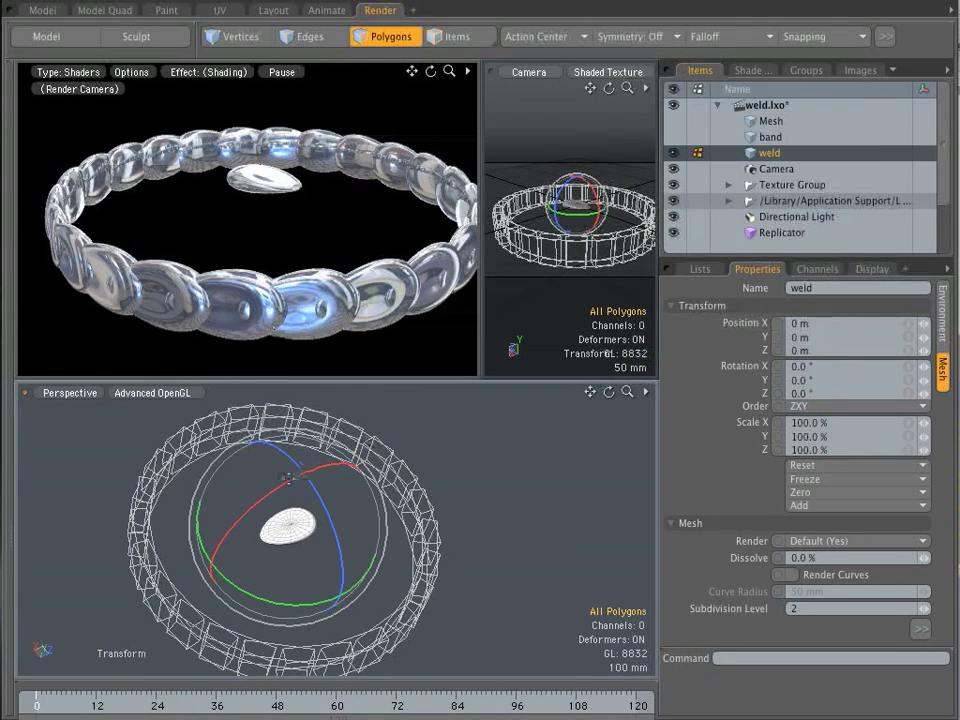
drag(284, 490, 280, 490)
ctrl+alt+drag(317, 501, 440, 543)
ctrl+alt+drag(454, 543, 390, 430)
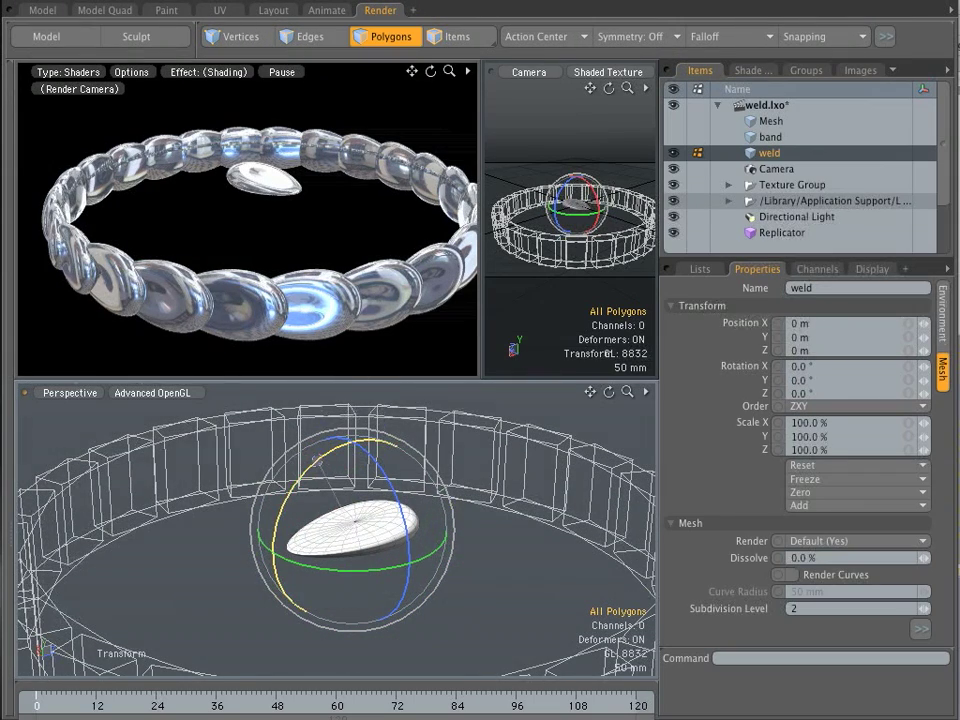
drag(316, 459, 370, 345)
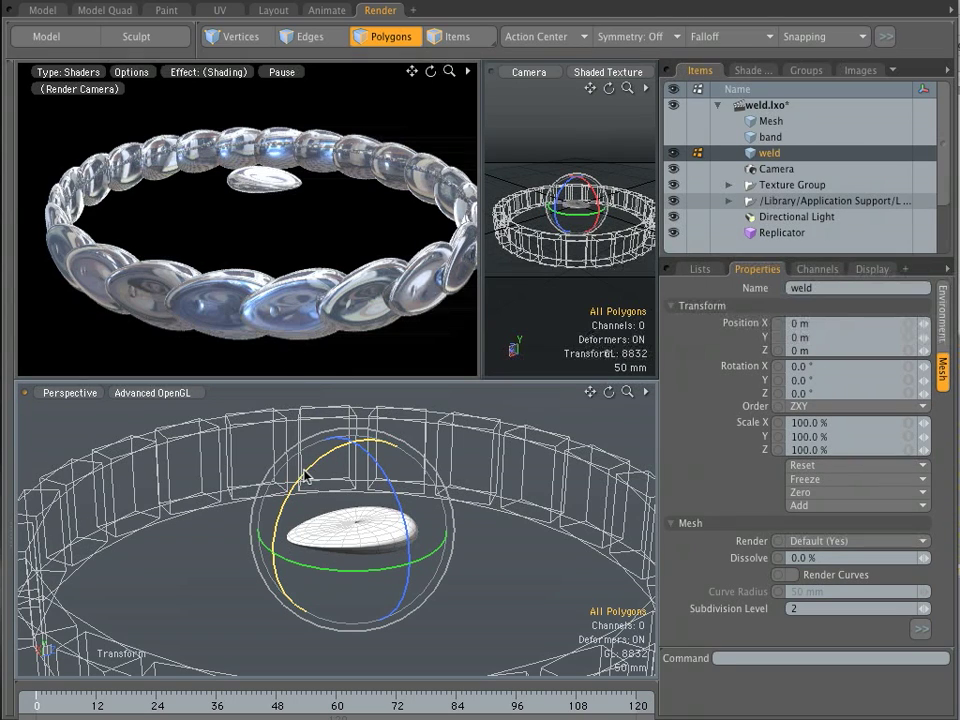
drag(305, 469, 290, 484)
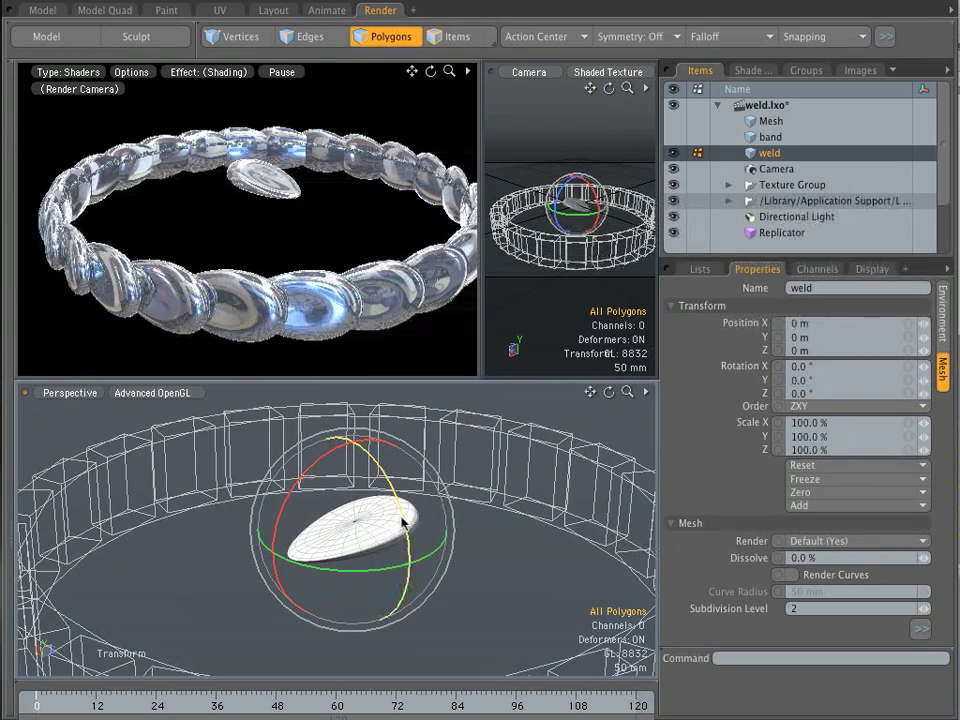
drag(313, 466, 303, 477)
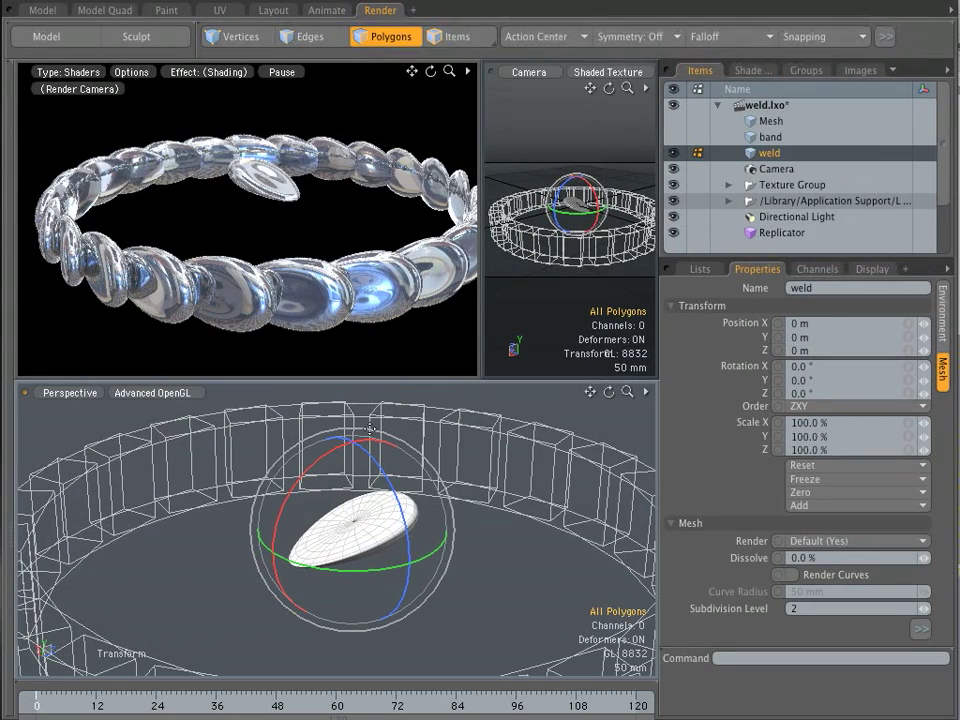
drag(315, 467, 306, 477)
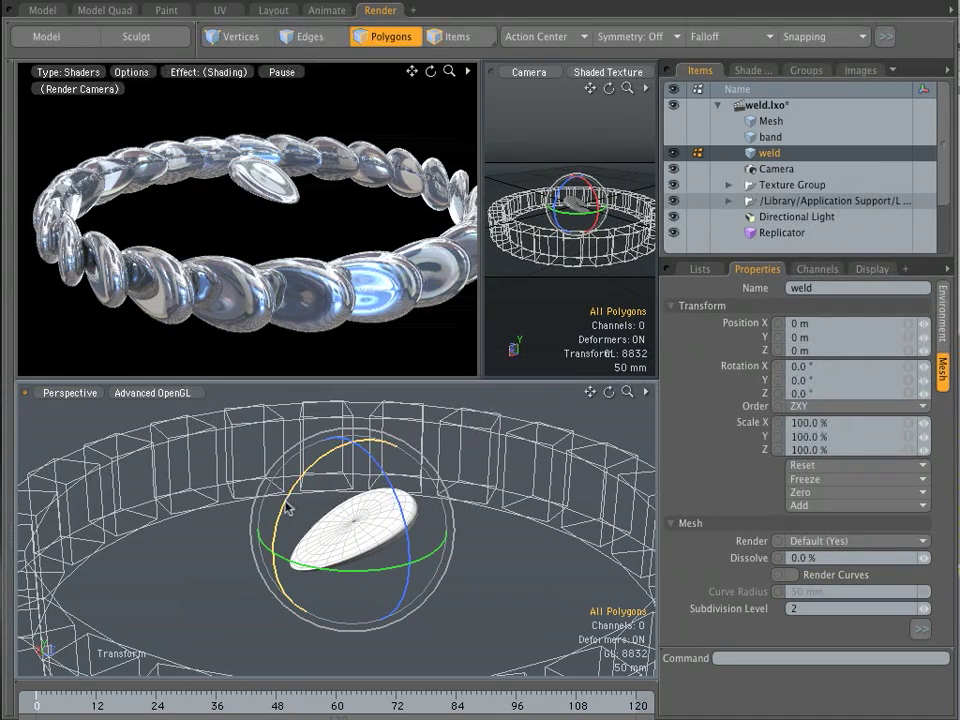
drag(287, 503, 288, 501)
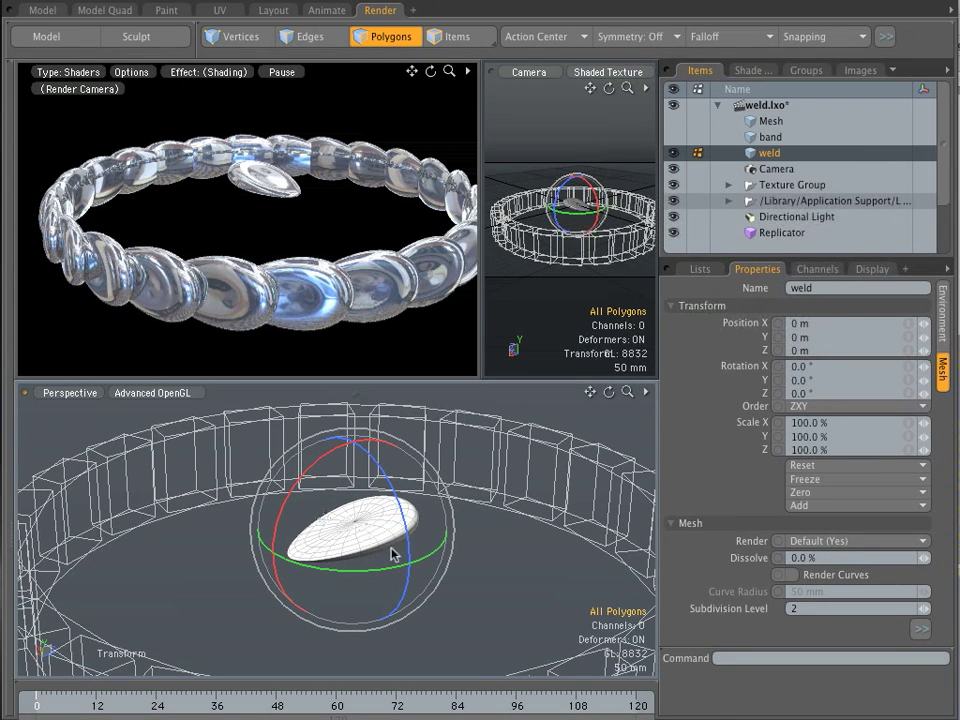
Try rotating the weld as an item by about 63.5° around Z, undo the rotation, and deselect the weld
click(452, 36)
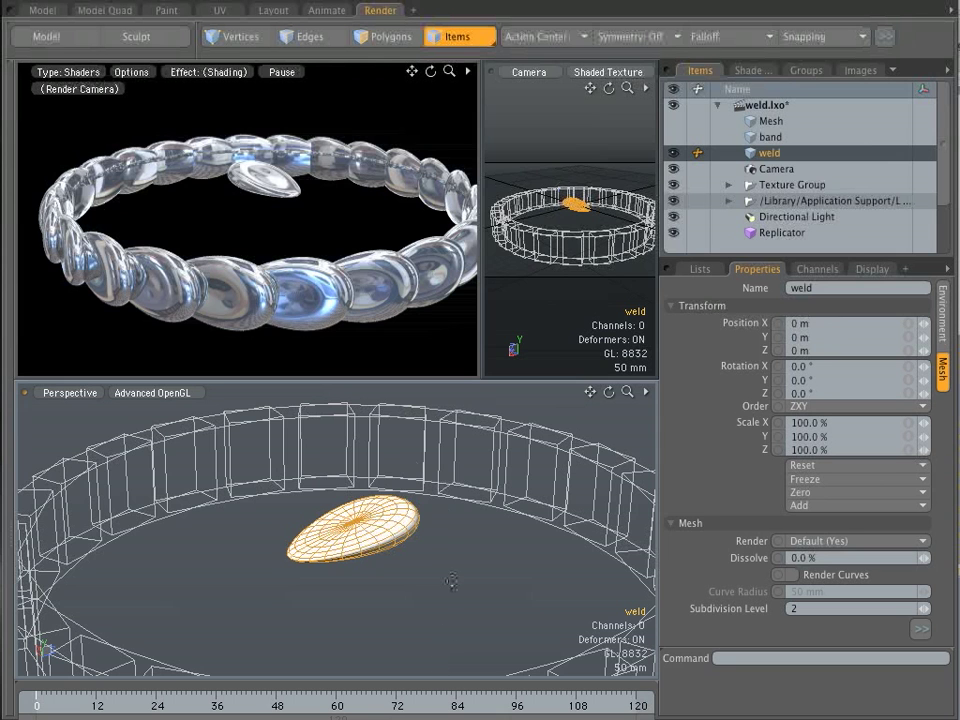
key(e)
drag(391, 488, 400, 512)
drag(392, 612, 478, 610)
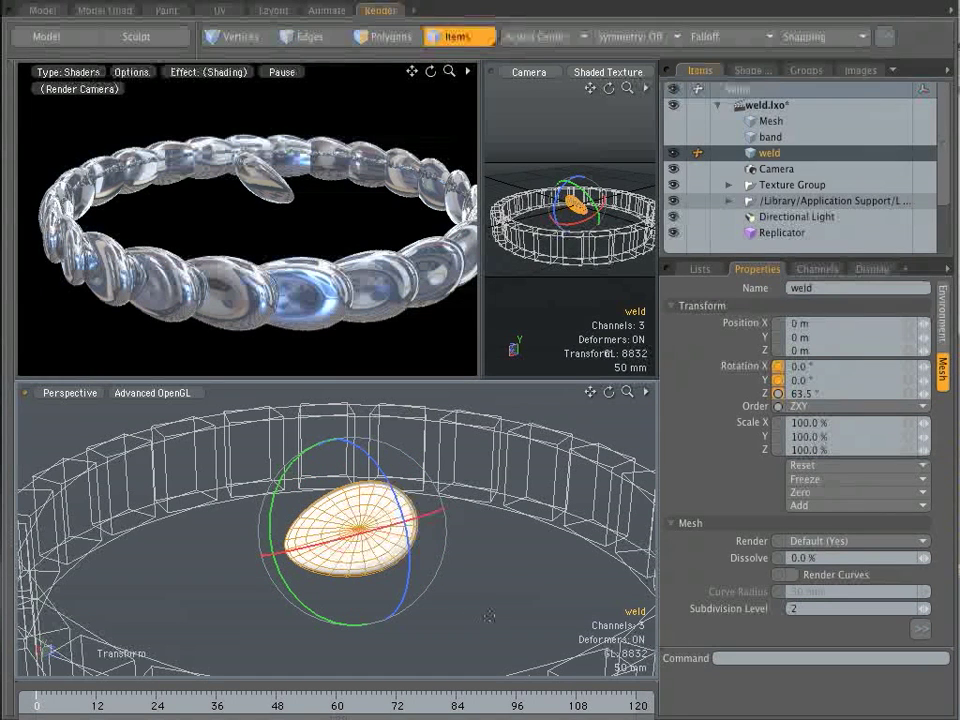
key(ctrl+z)
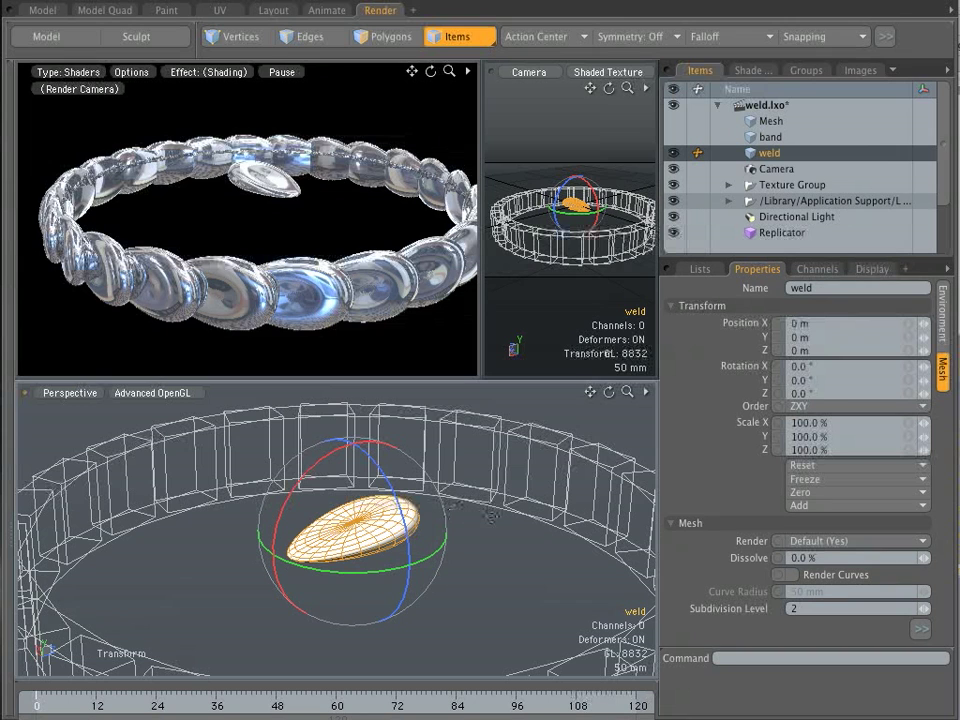
click(542, 557)
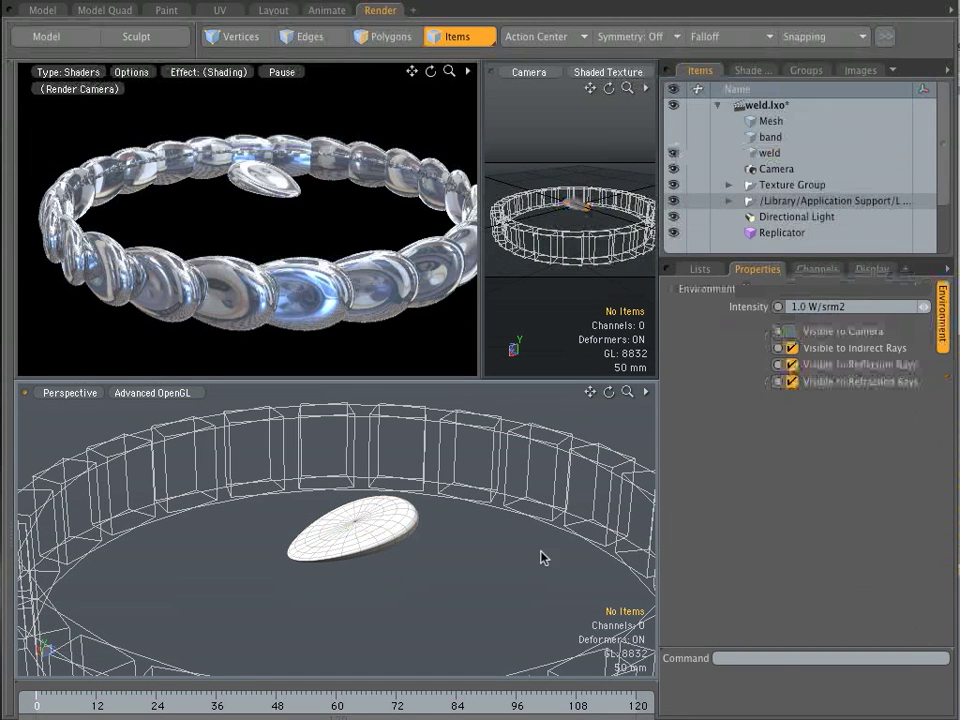
Show the tube Mesh and hide the original weld, keeping the band hidden and the replicated ring visible around the tube
click(674, 139)
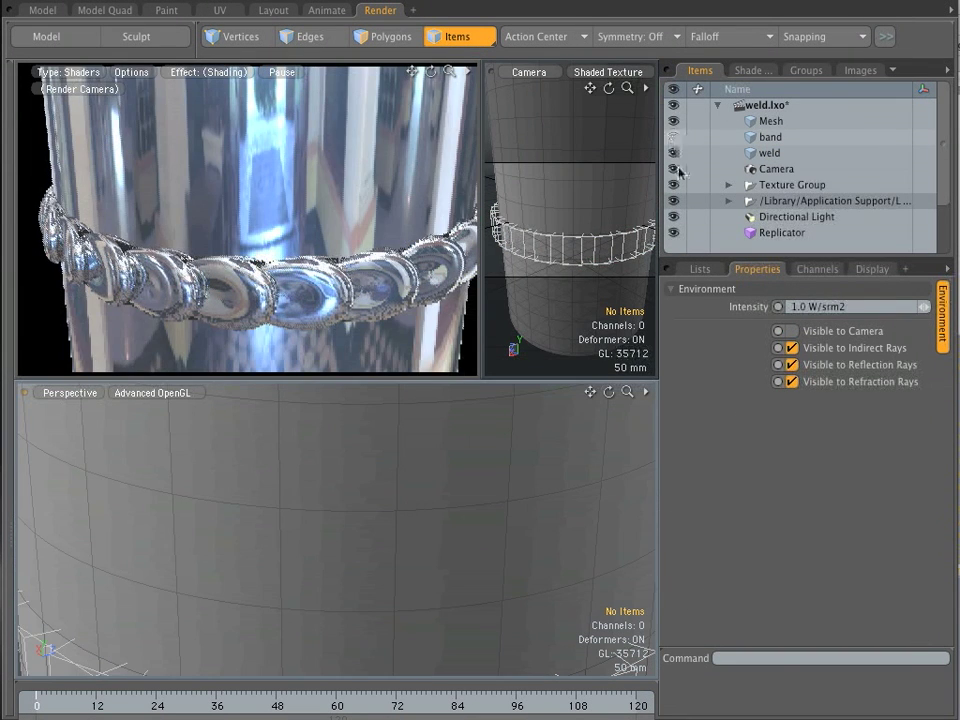
click(674, 152)
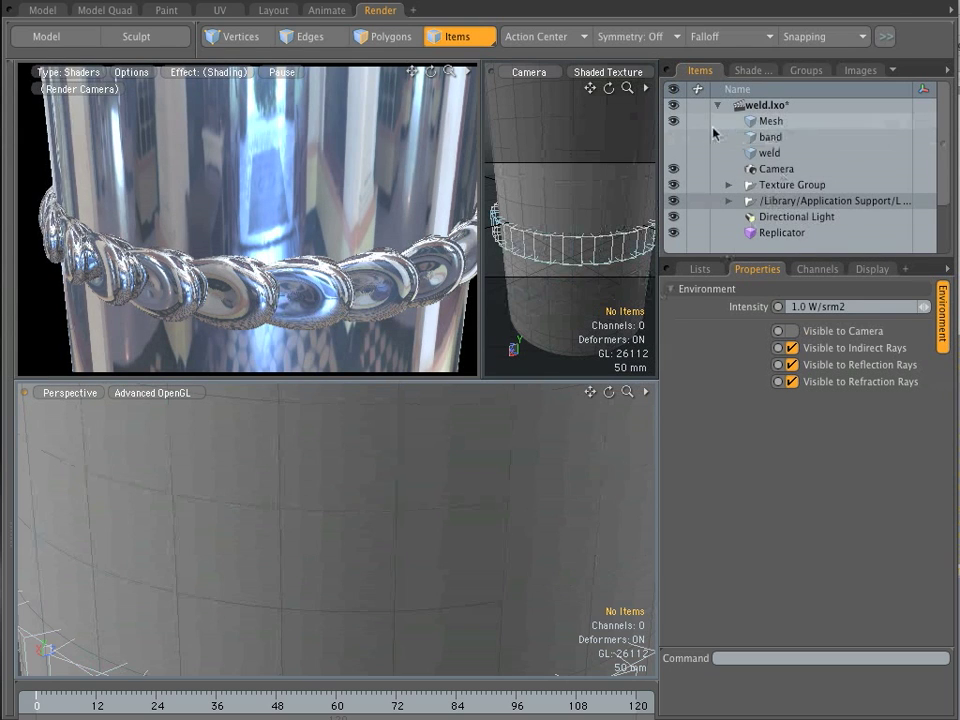
click(674, 168)
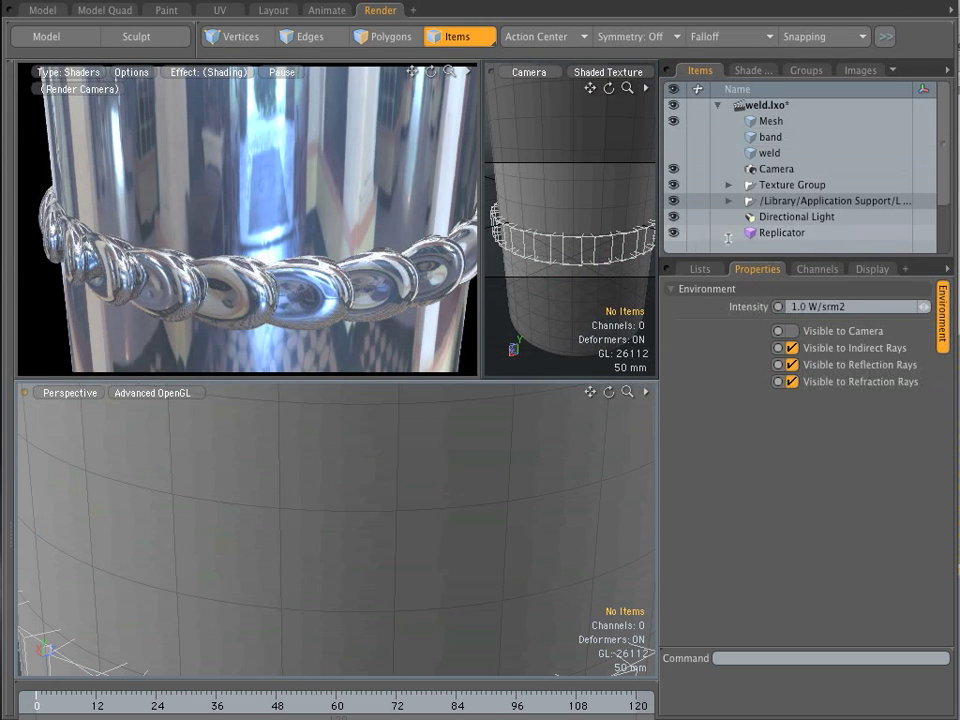
ctrl+alt+drag(464, 560, 400, 530)
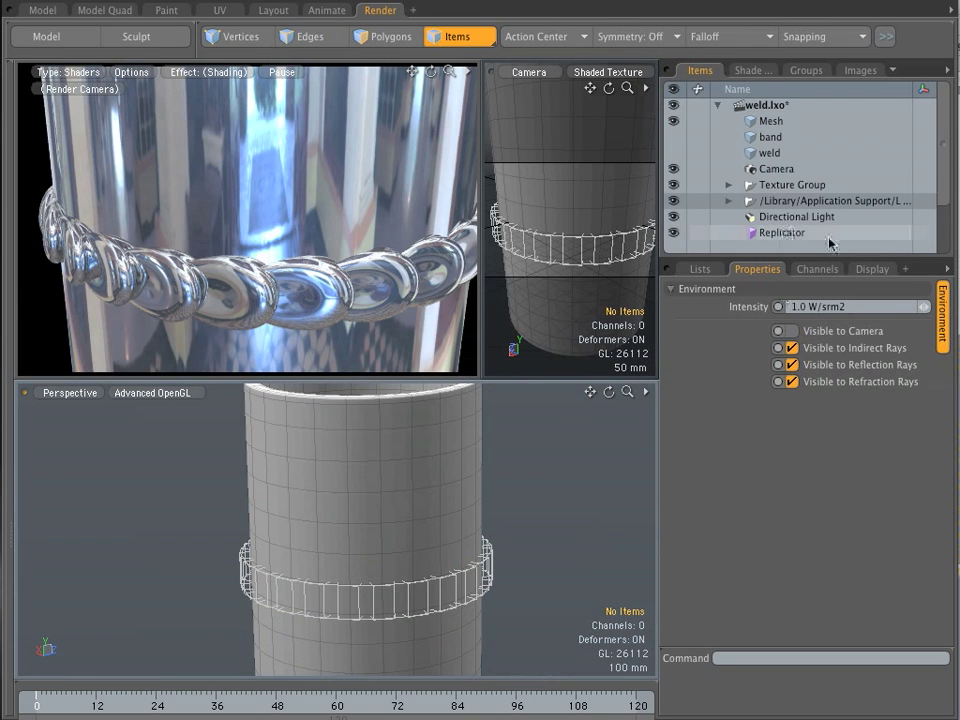
Check the Replicator's instancing settings, then show the band and hide the tube Mesh to expose the band inside the ring
click(828, 236)
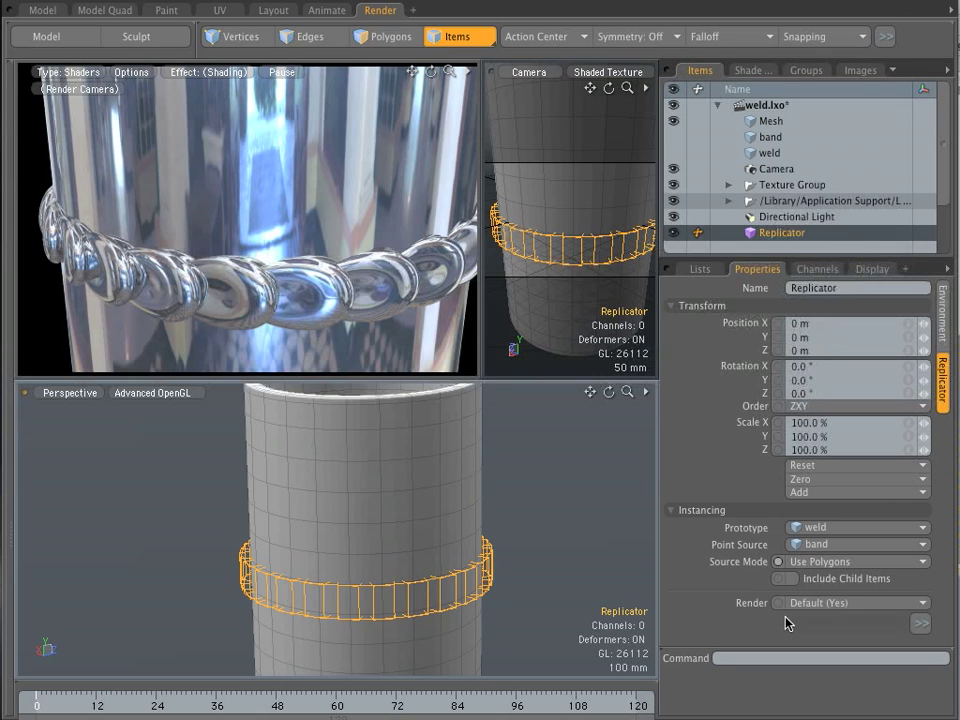
click(678, 136)
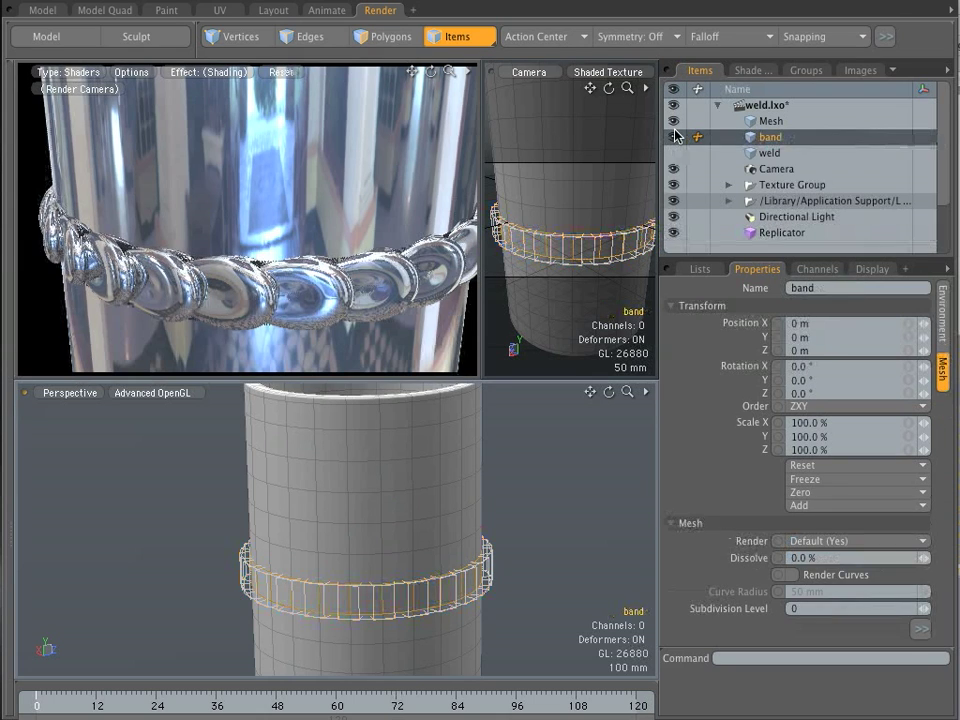
ctrl+alt+drag(426, 549, 489, 586)
alt+drag(426, 537, 430, 533)
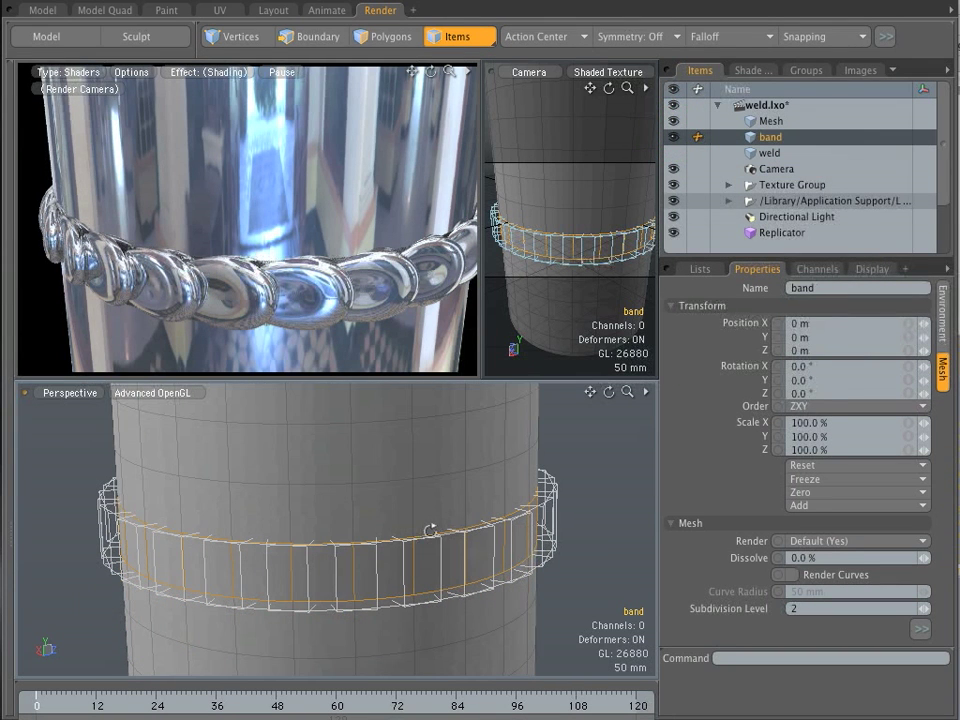
click(673, 121)
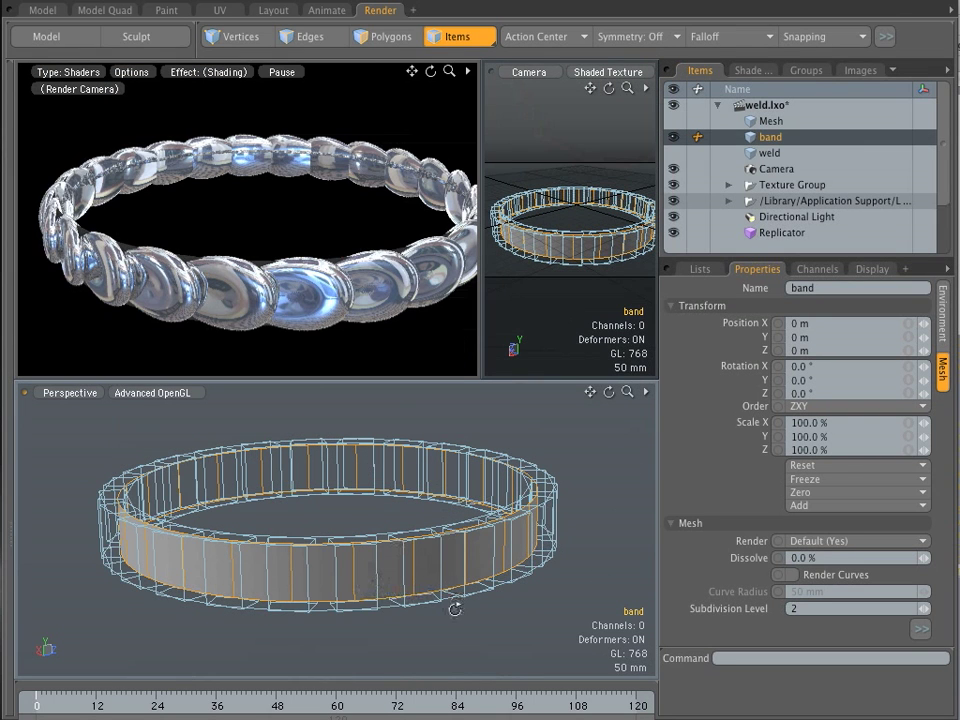
alt+drag(443, 620, 428, 631)
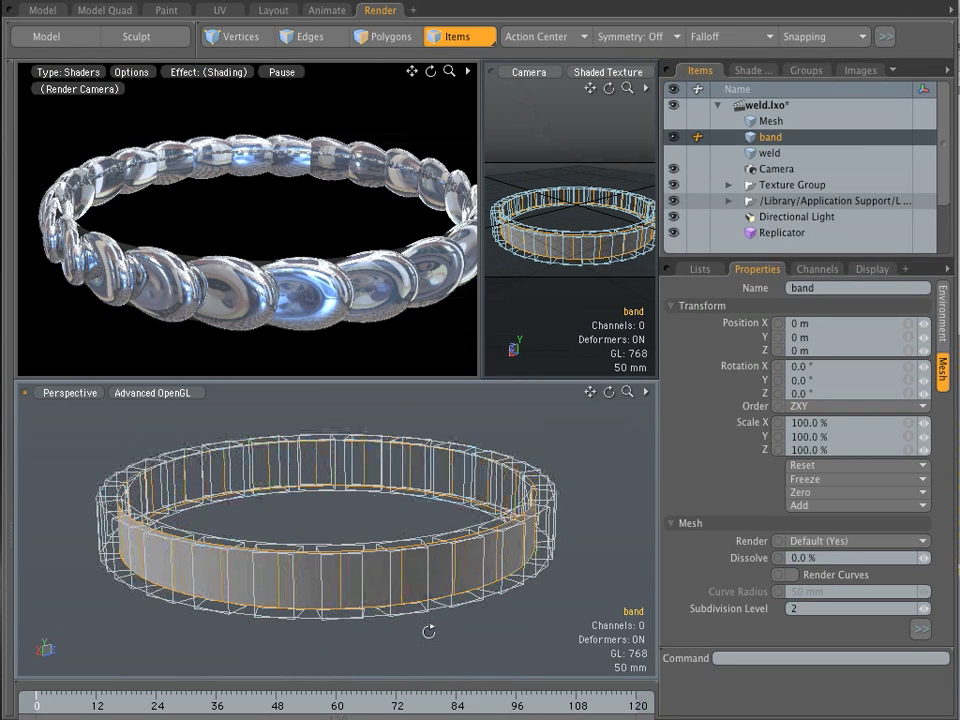
Switch to polygon selection, review the Replicator's prototype and point source, and select the band again
click(405, 40)
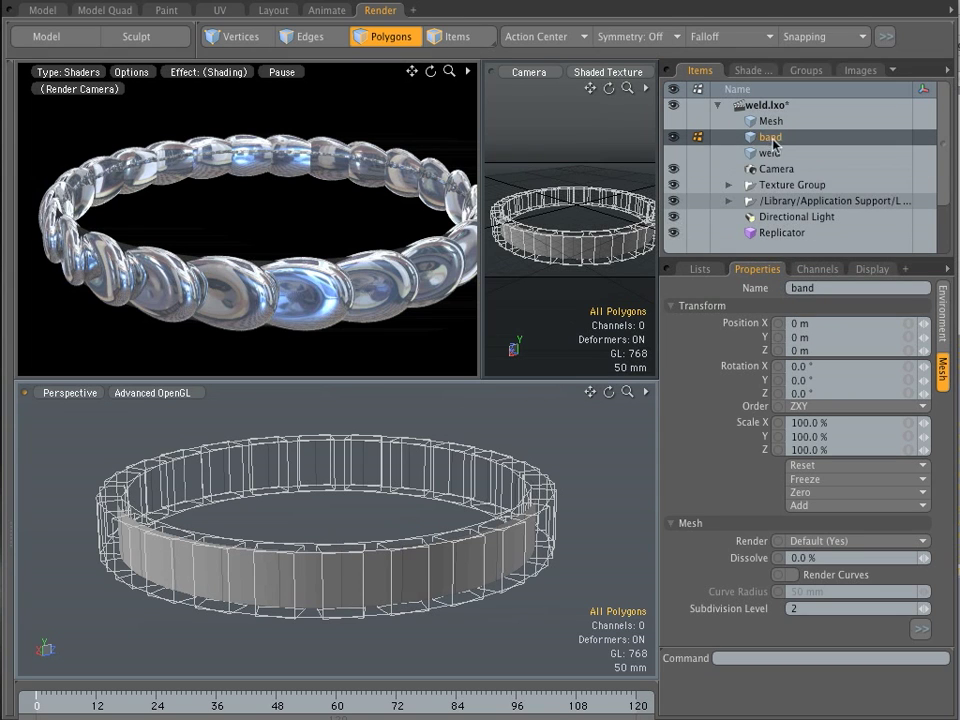
click(775, 233)
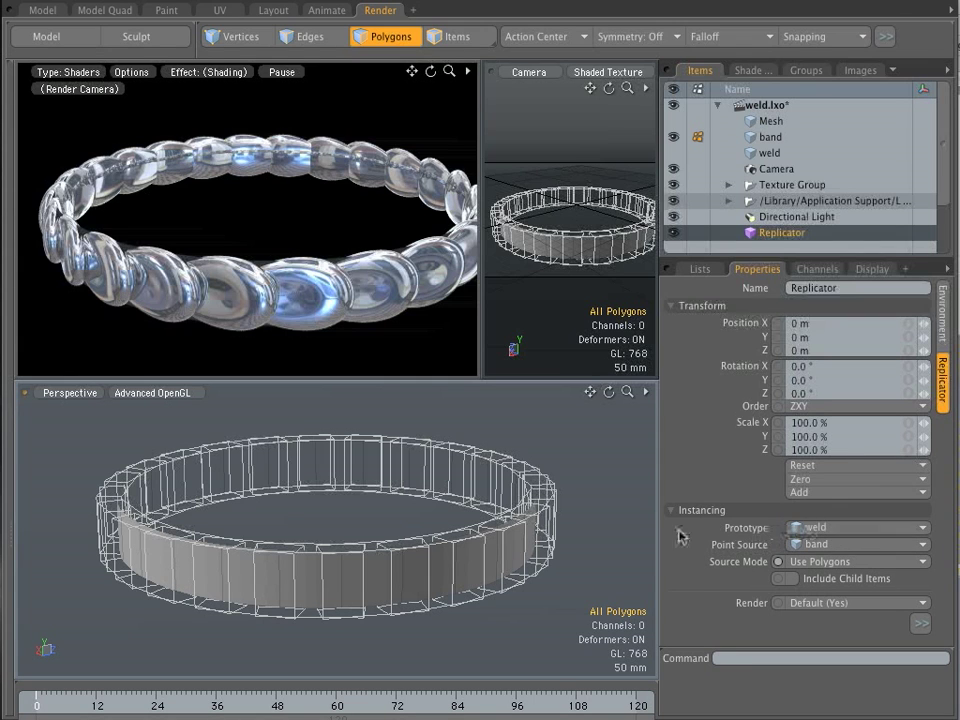
click(779, 139)
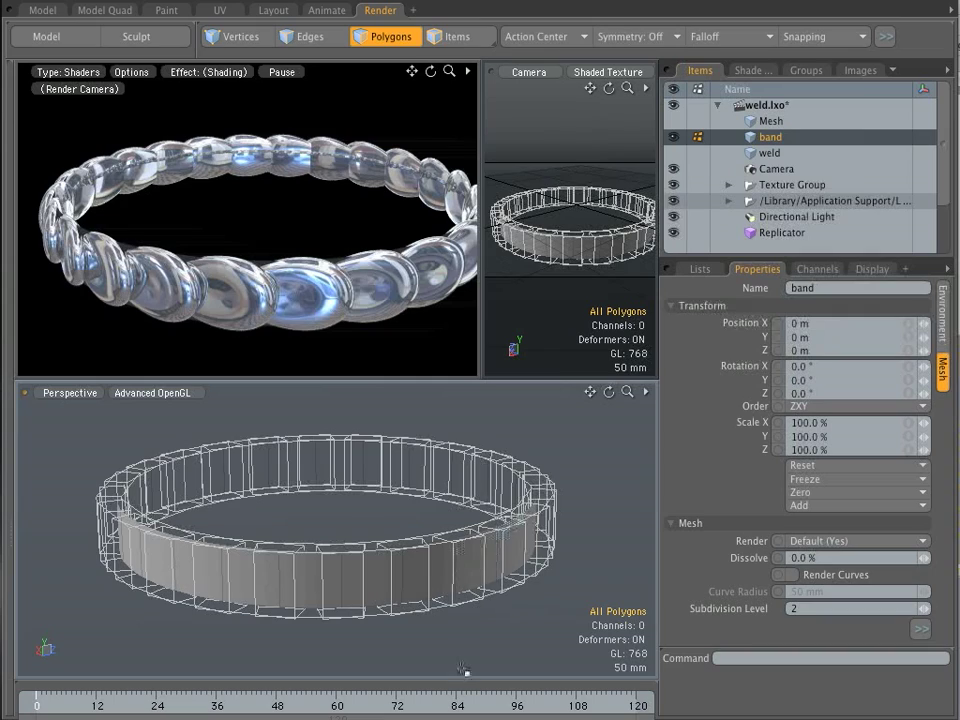
Subdivide the band's polygons once to multiply the replicated welds, render the ring from a nearly level side angle, and close the render
key(d)
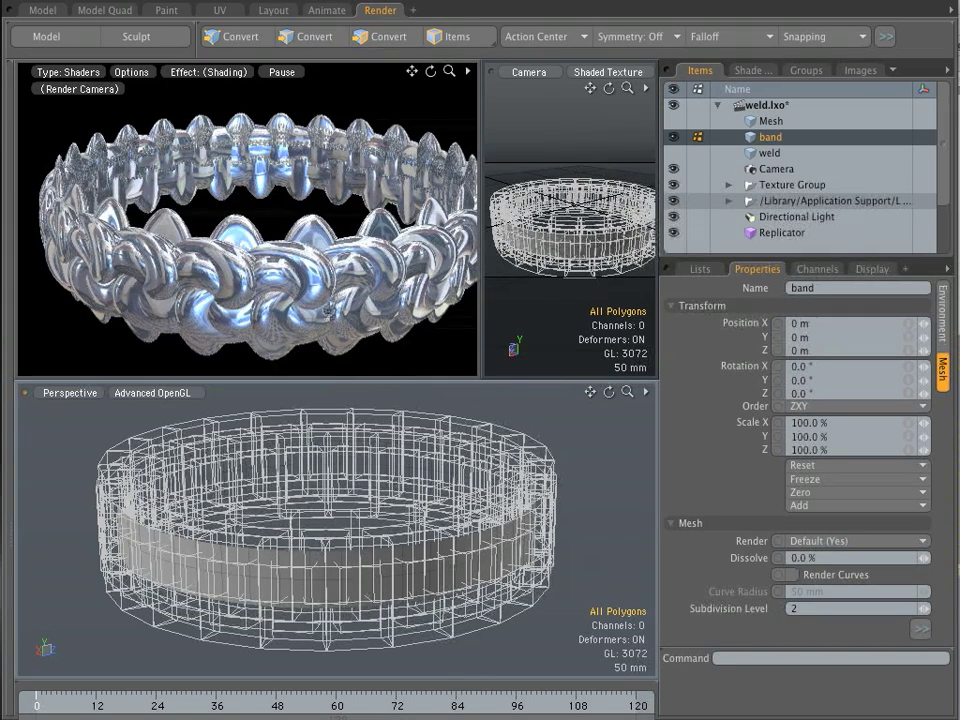
alt+drag(378, 357, 372, 294)
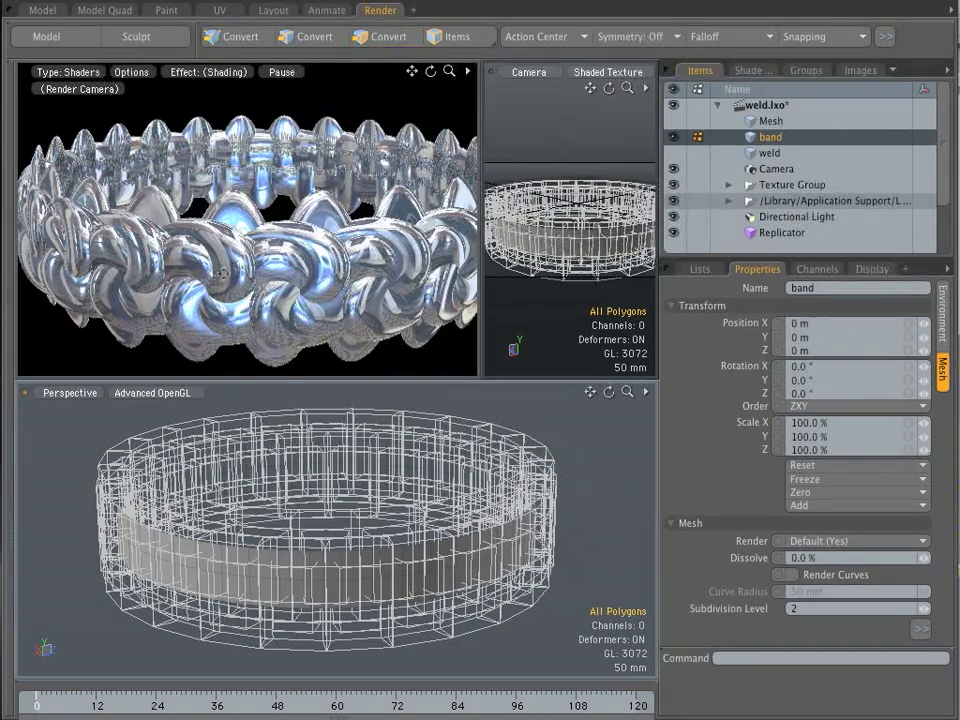
alt+drag(285, 291, 302, 233)
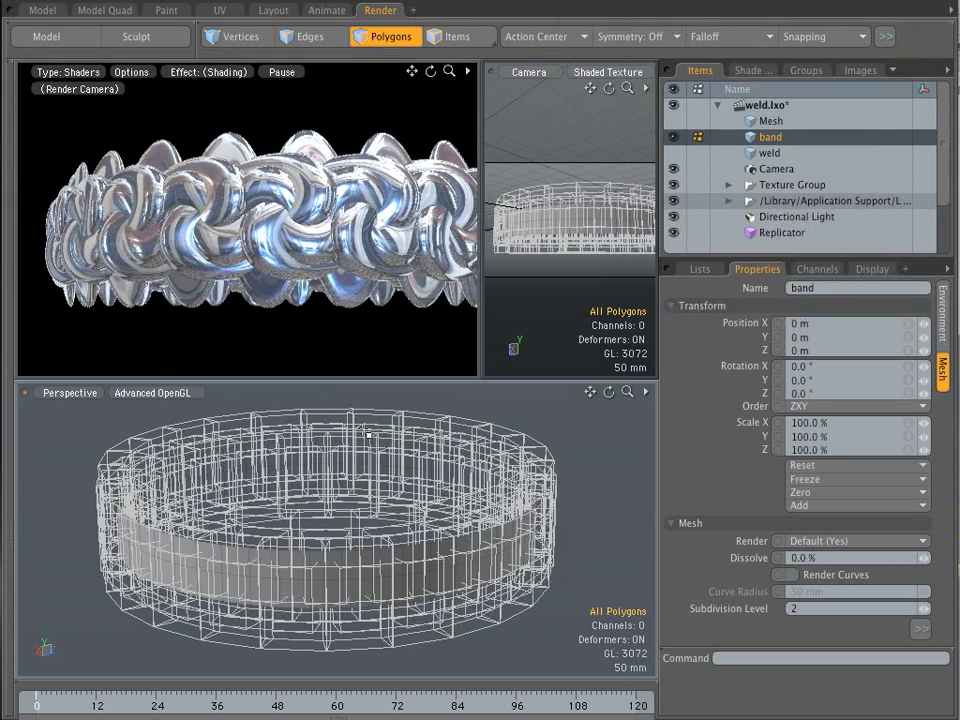
key(F9)
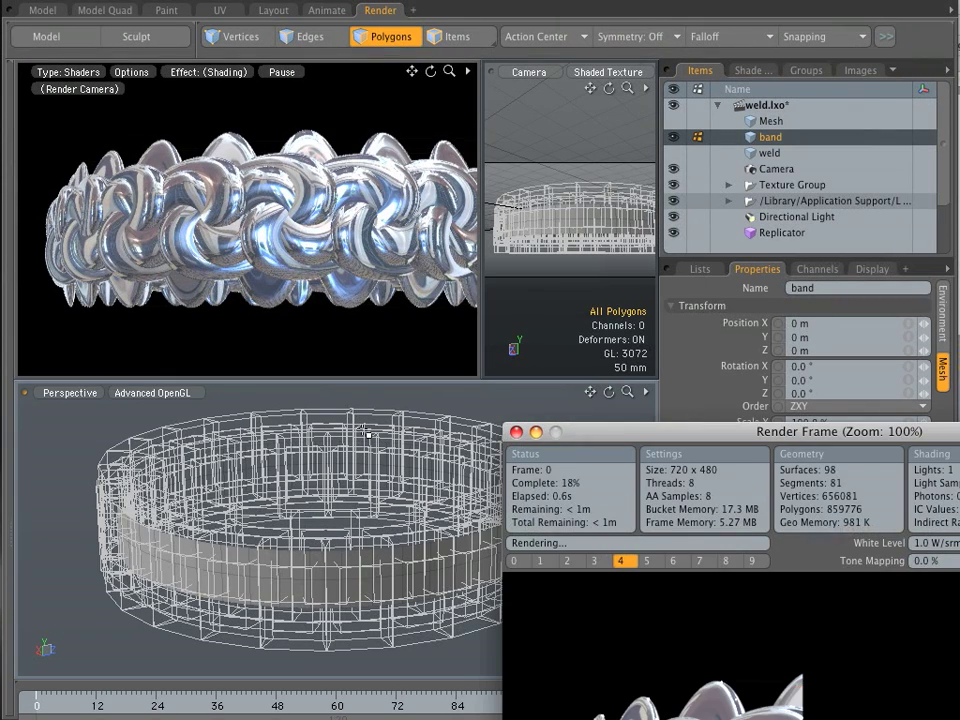
drag(838, 415, 515, 86)
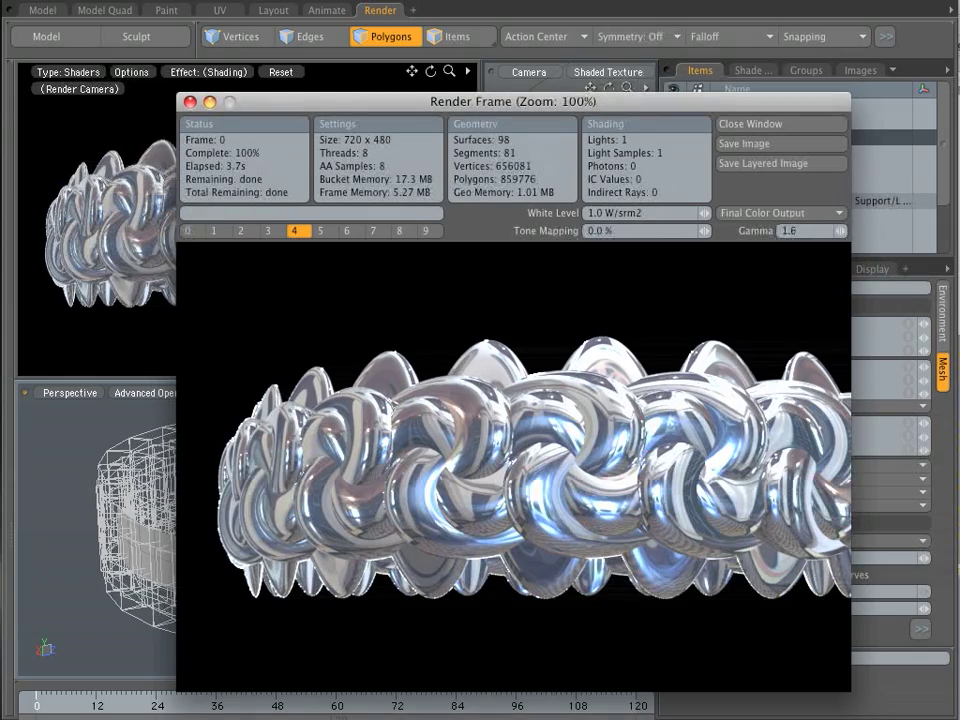
click(190, 102)
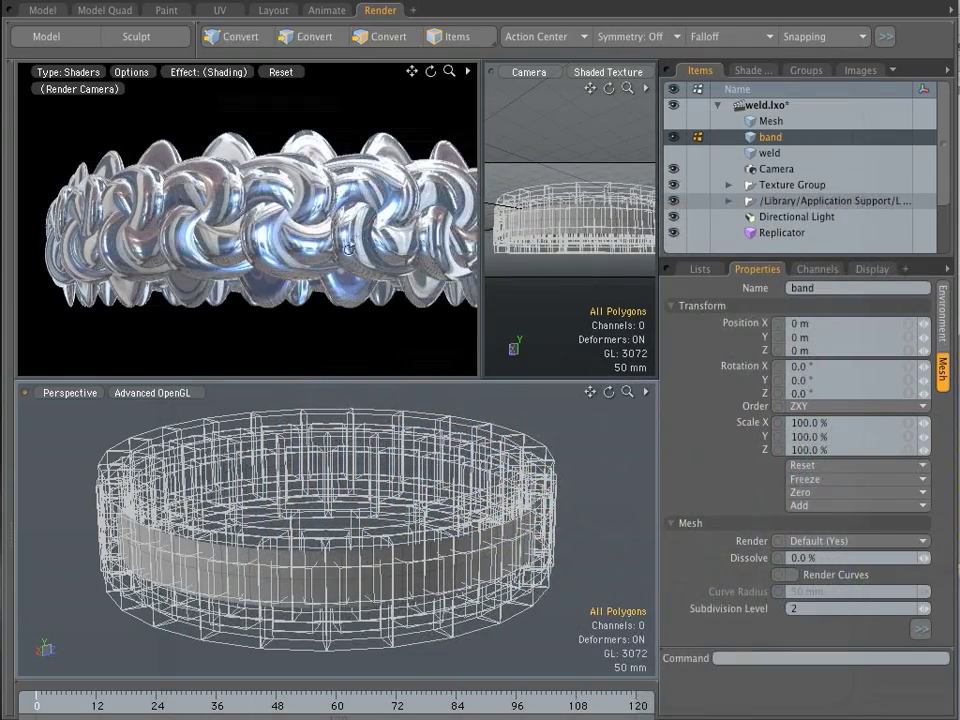
Render the denser weld ring again from a higher camera angle that looks down into its opening
alt+drag(320, 195, 337, 276)
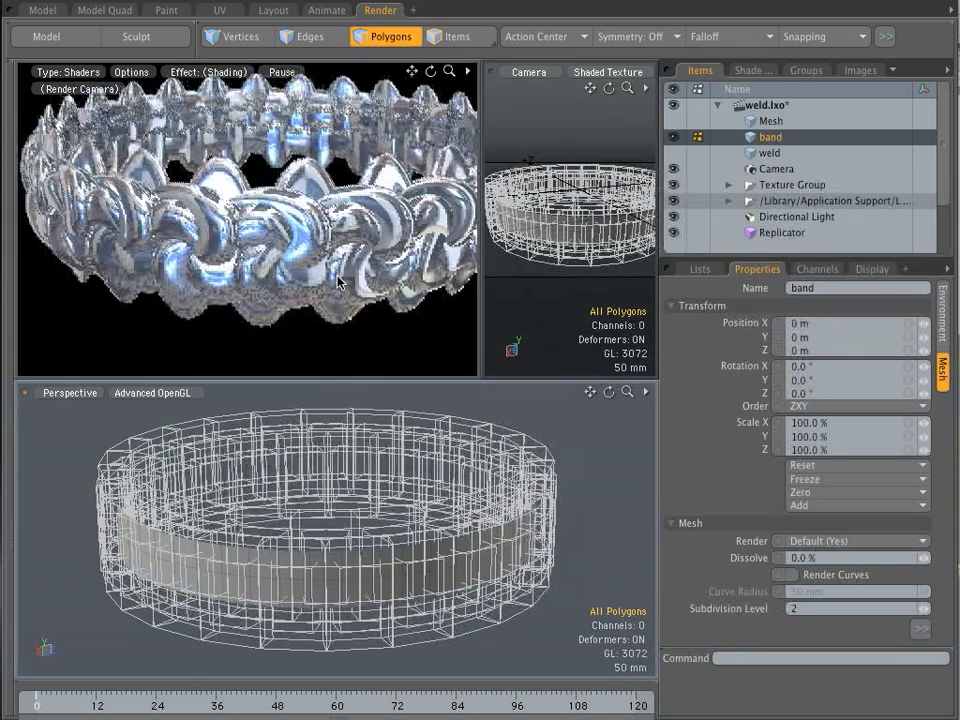
key(F9)
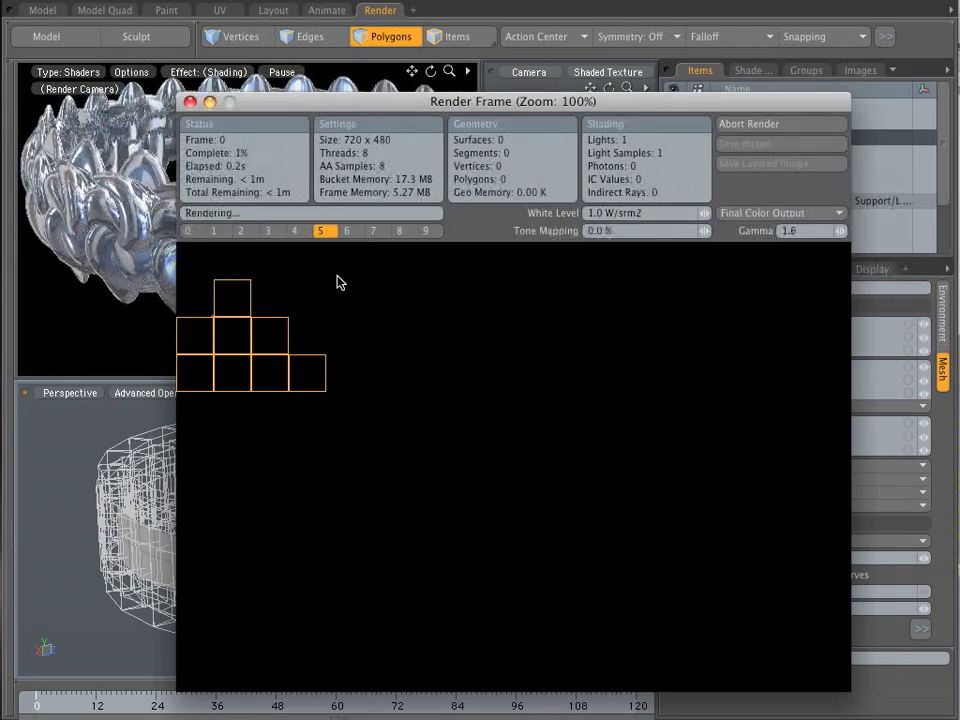